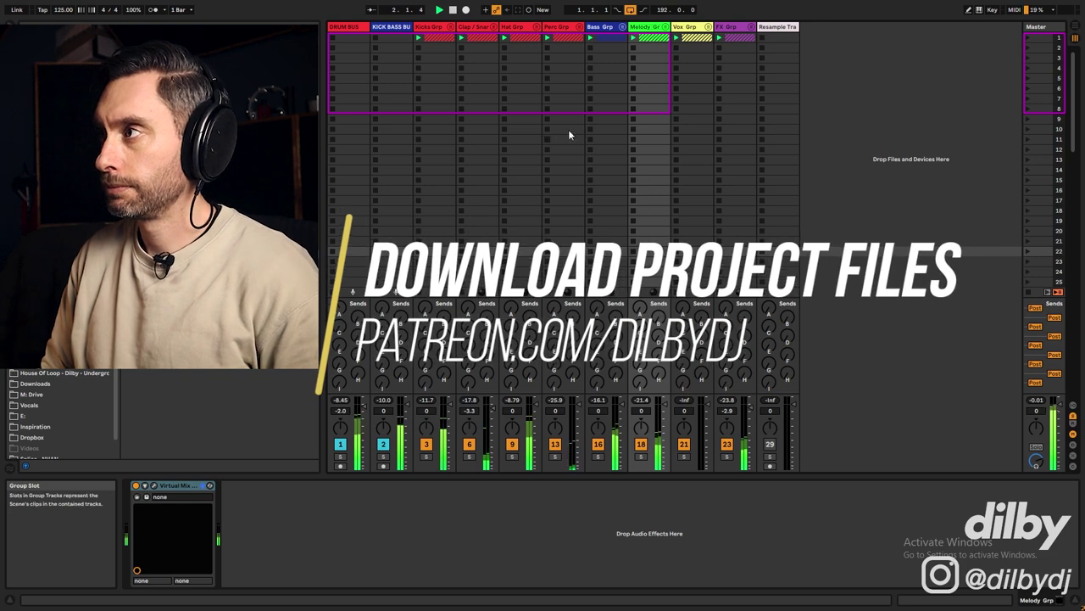
Unfold the Vox, Kicks and Clap/Snare groups and browse the clap and hat tracks.
{"action": "left_click", "coordinate": [708, 28]}
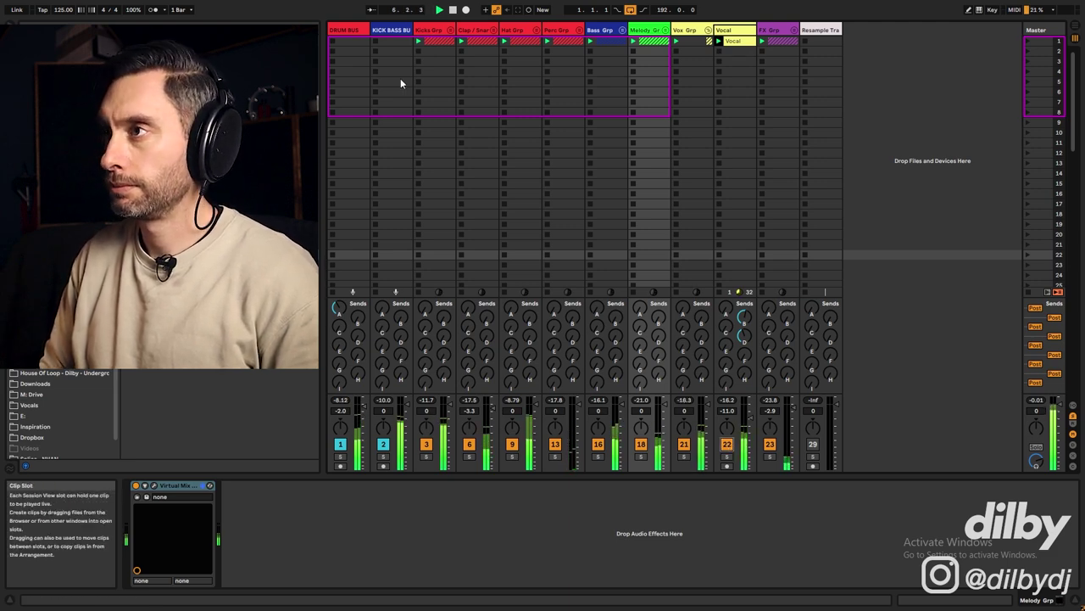
{"action": "left_click", "coordinate": [431, 31]}
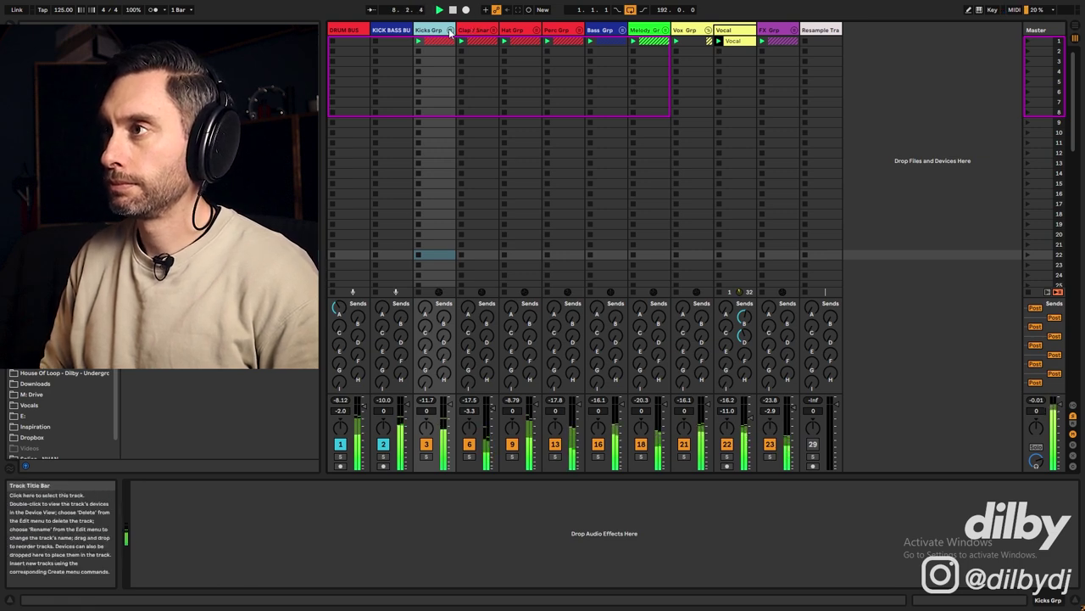
{"action": "left_click", "coordinate": [451, 31]}
{"action": "left_click", "coordinate": [579, 30]}
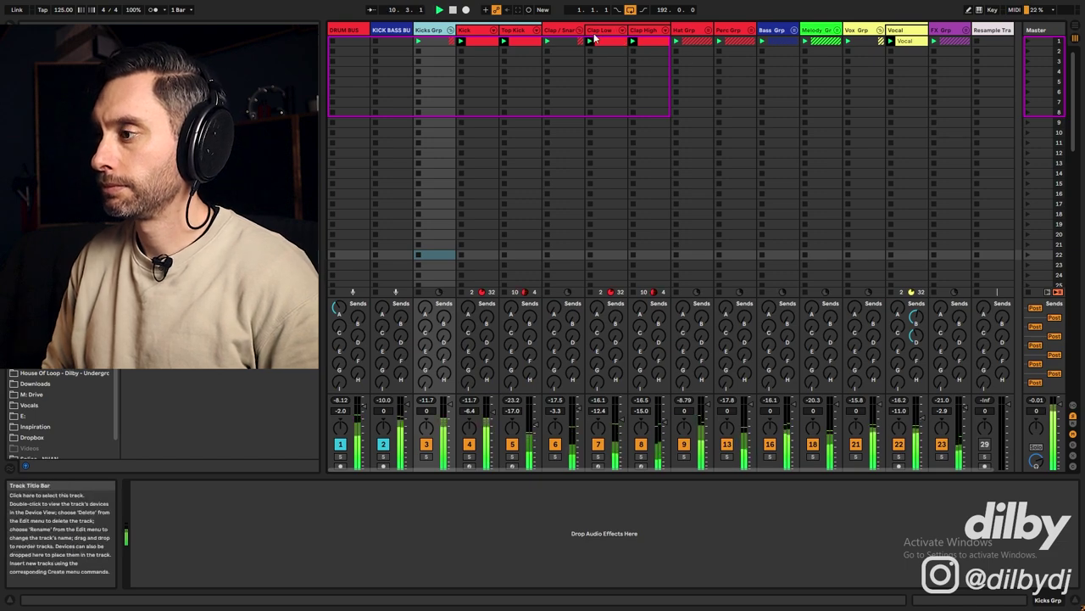
{"action": "left_click", "coordinate": [595, 36]}
{"action": "left_click", "coordinate": [646, 32]}
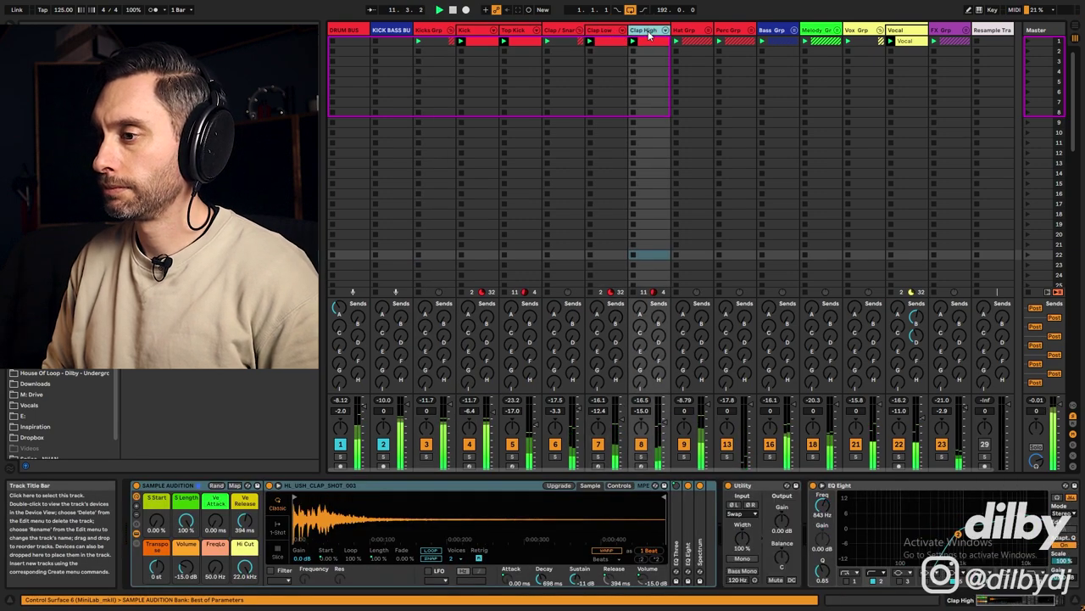
{"action": "left_click", "coordinate": [708, 30]}
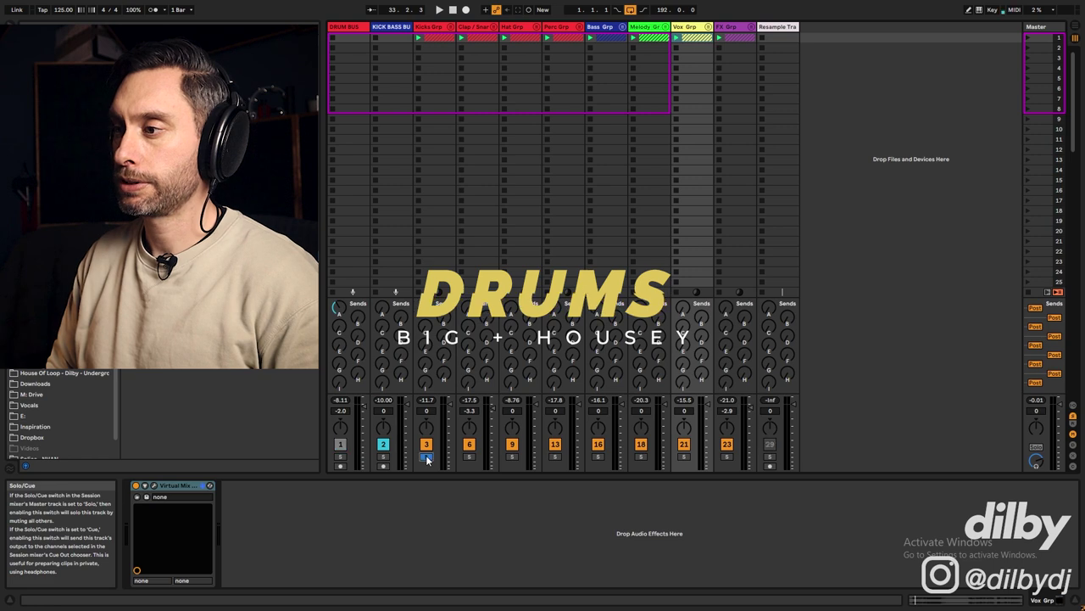
Play the project and solo Kick and Top Kick together, showing Top Kick's sampler and EQ.
{"action": "key", "text": "space"}
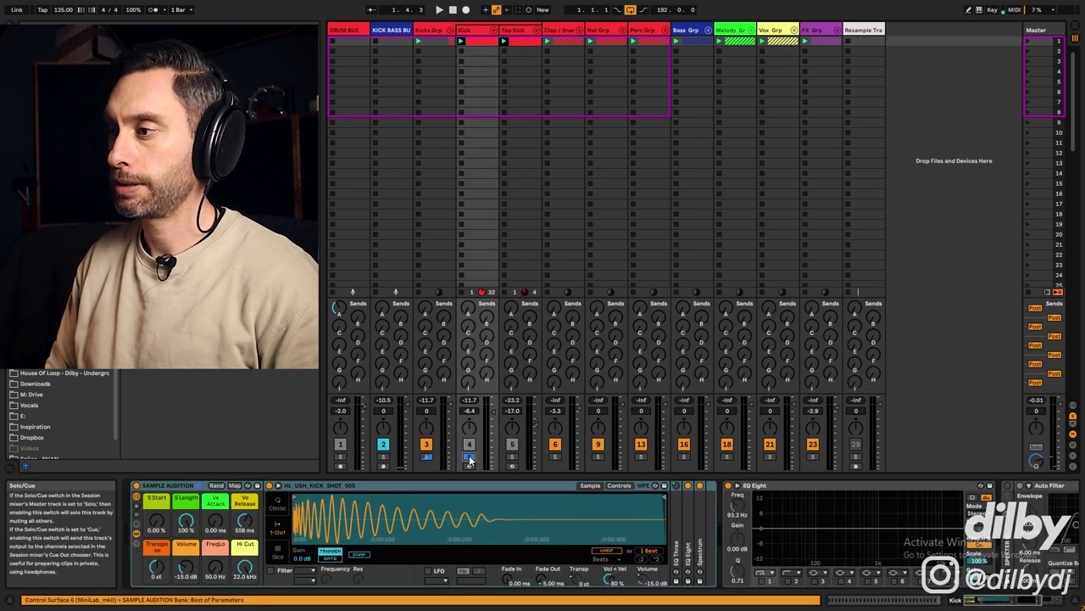
{"action": "key", "text": "space"}
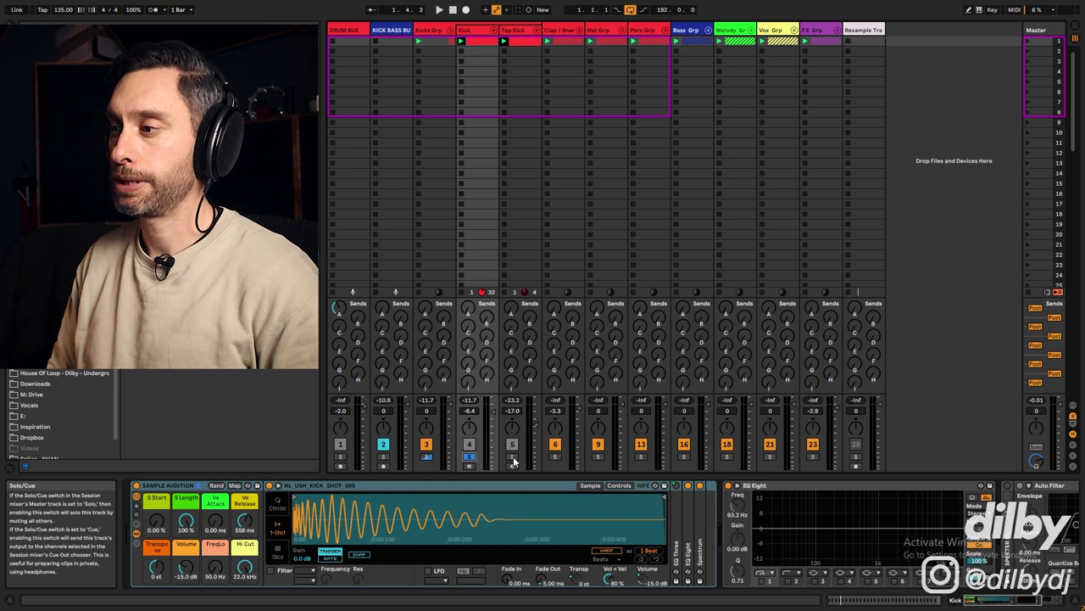
{"action": "left_click", "coordinate": [516, 31]}
{"action": "key", "text": "space"}
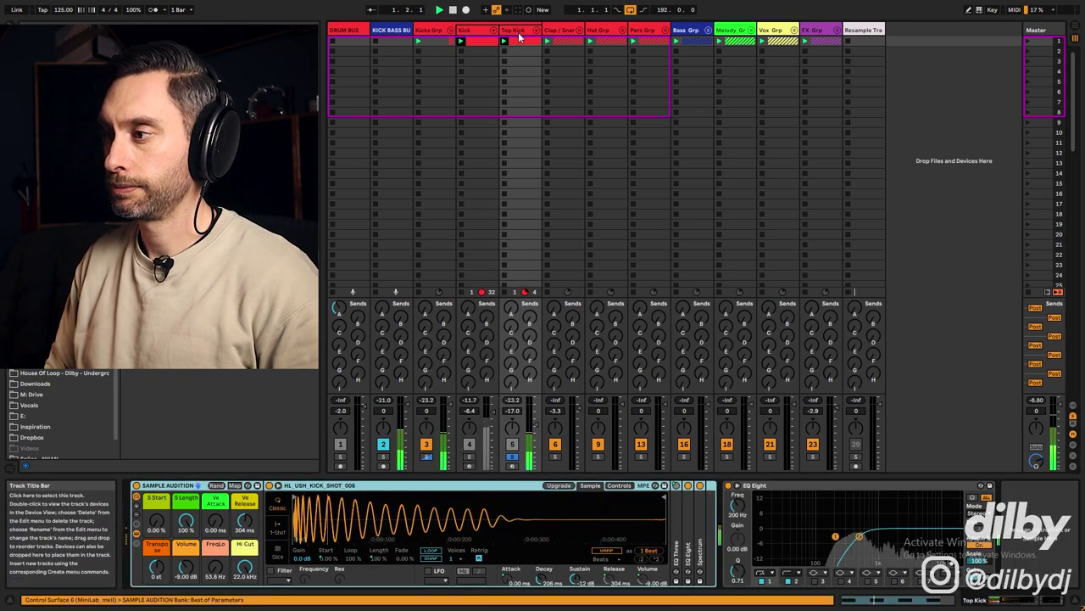
{"action": "left_click", "coordinate": [511, 458]}
{"action": "left_click", "coordinate": [512, 459]}
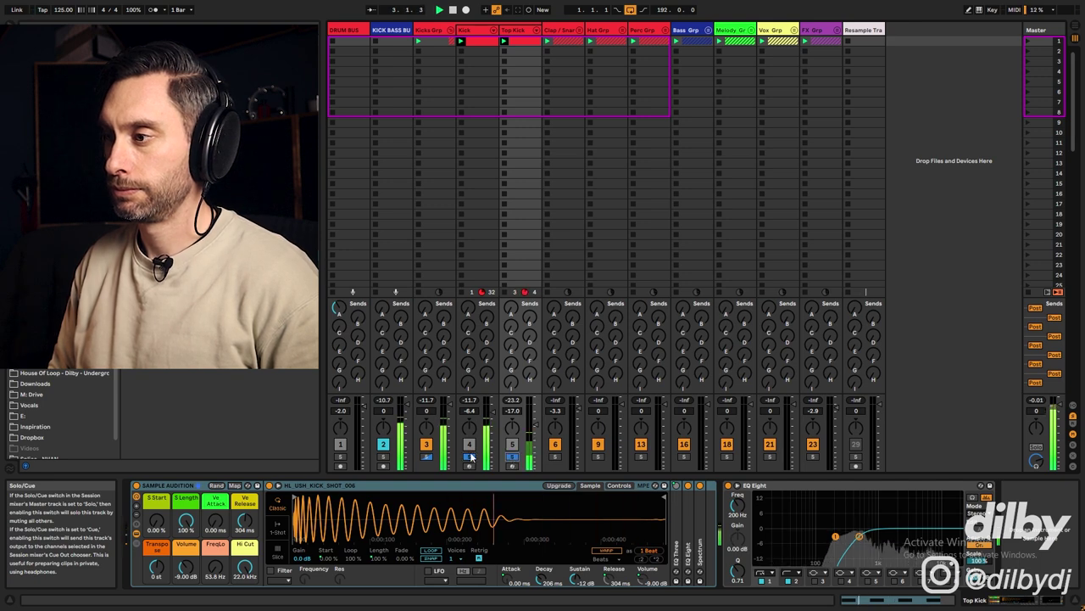
{"action": "left_click", "coordinate": [535, 125]}
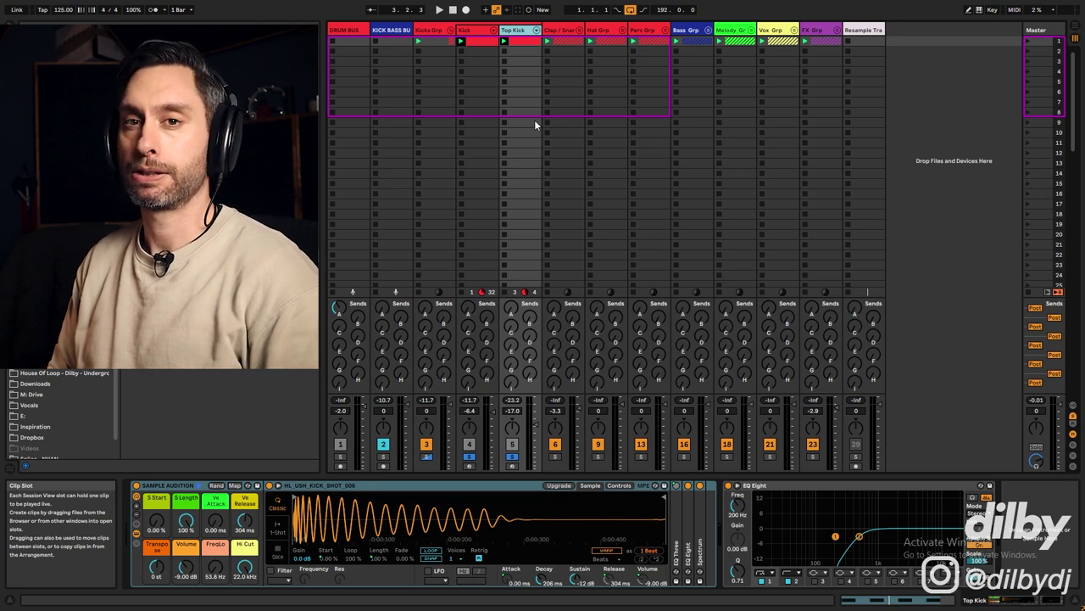
Fold Kicks, unfold Clap/Snare, and play Clap Low soloed, then Clap High soloed.
{"action": "left_click", "coordinate": [451, 30]}
{"action": "left_click", "coordinate": [493, 29]}
{"action": "left_click", "coordinate": [519, 32]}
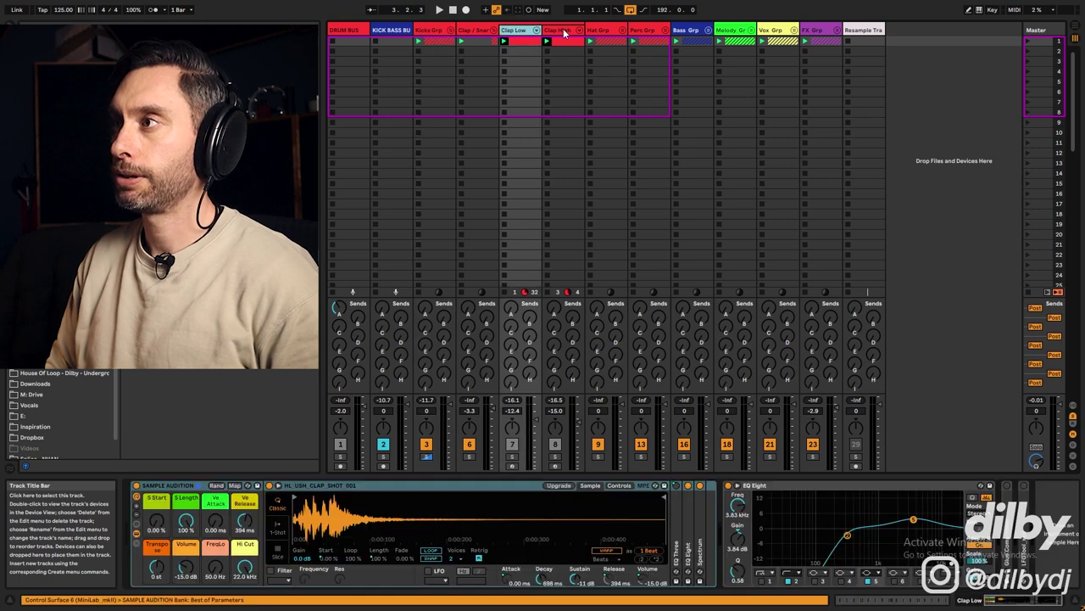
{"action": "left_click", "coordinate": [561, 31]}
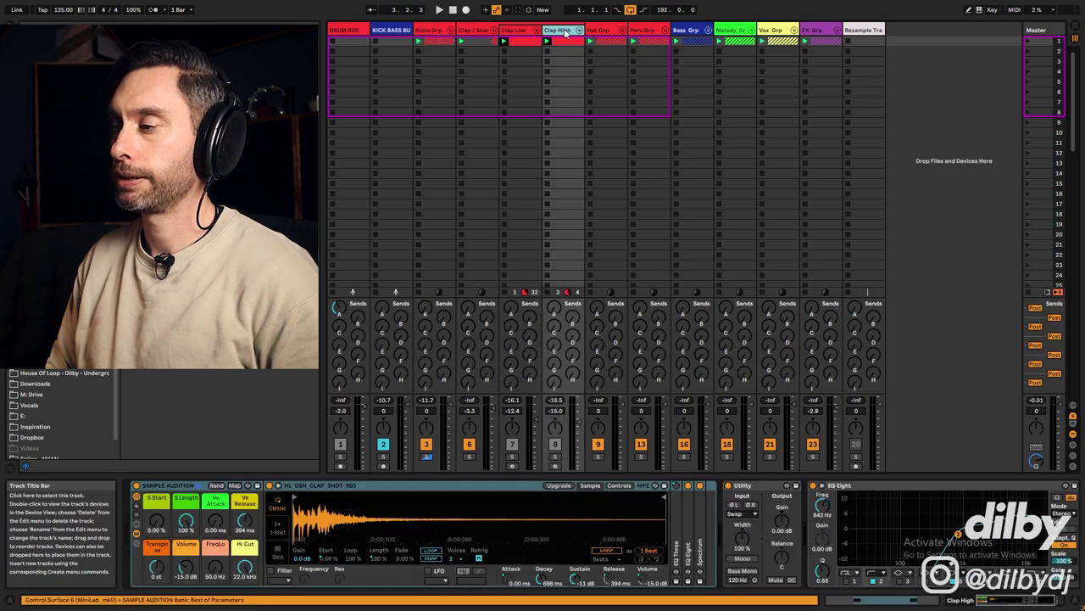
{"action": "left_click", "coordinate": [510, 461]}
{"action": "key", "text": "space"}
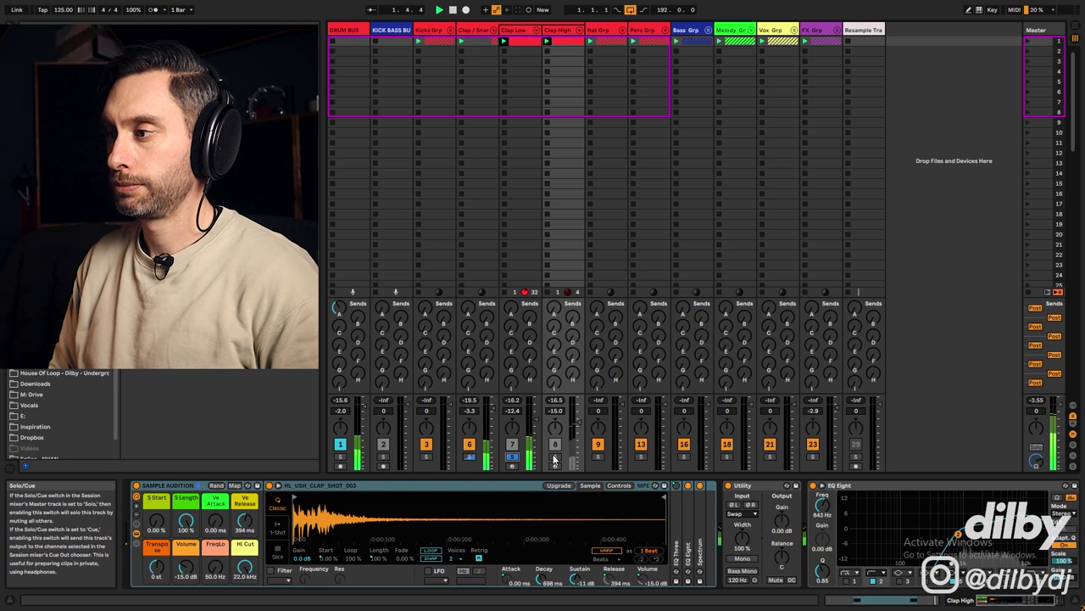
{"action": "left_click", "coordinate": [555, 457]}
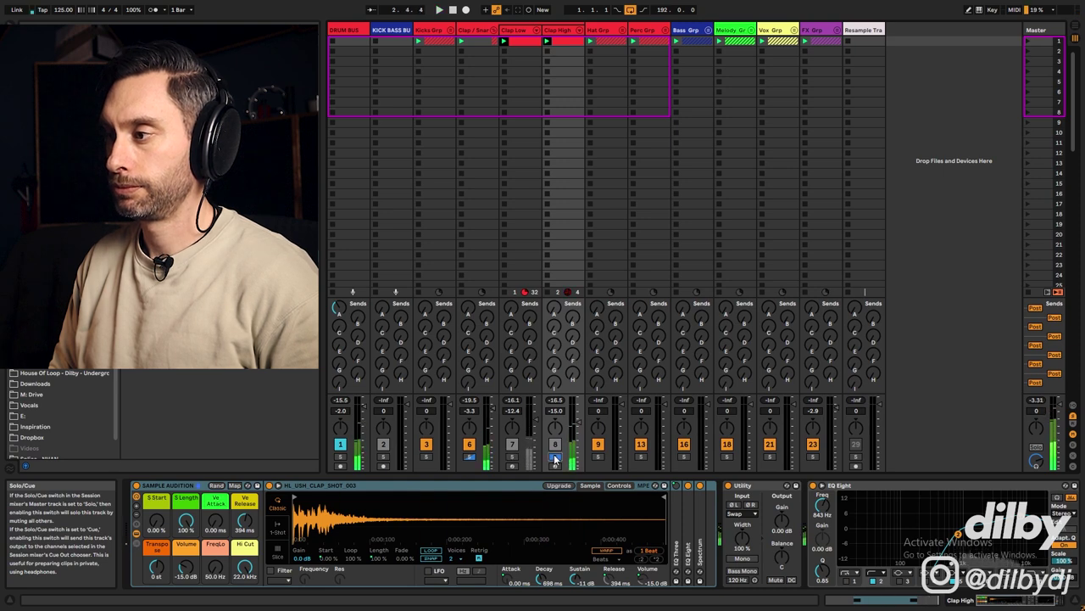
Review the Clap High and Clap Low MIDI notes, with the kicks soloed alongside the claps.
{"action": "left_click", "coordinate": [511, 449]}
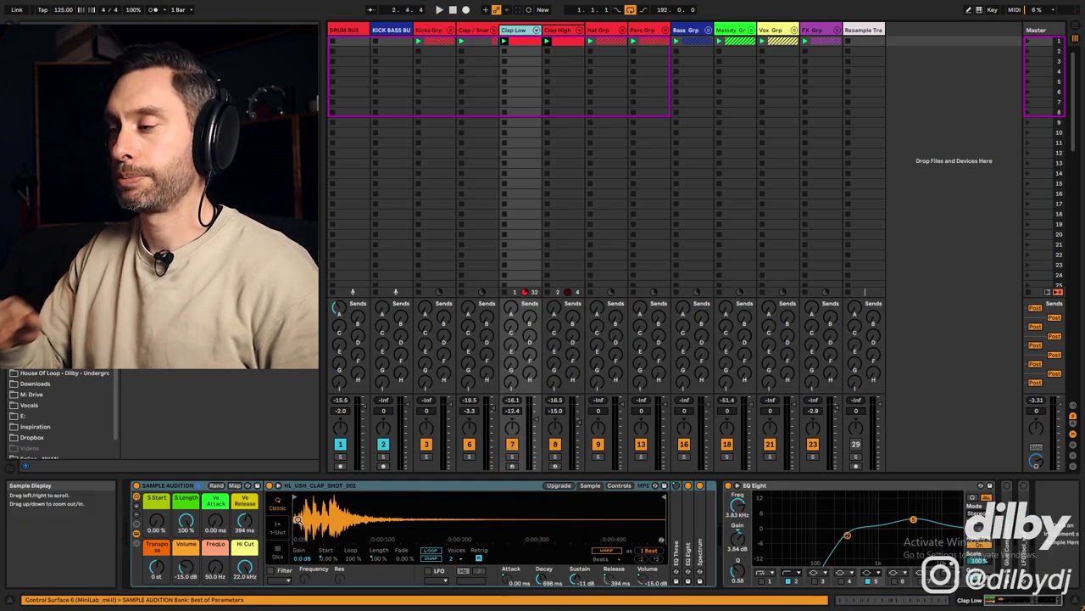
{"action": "key", "text": "Right"}
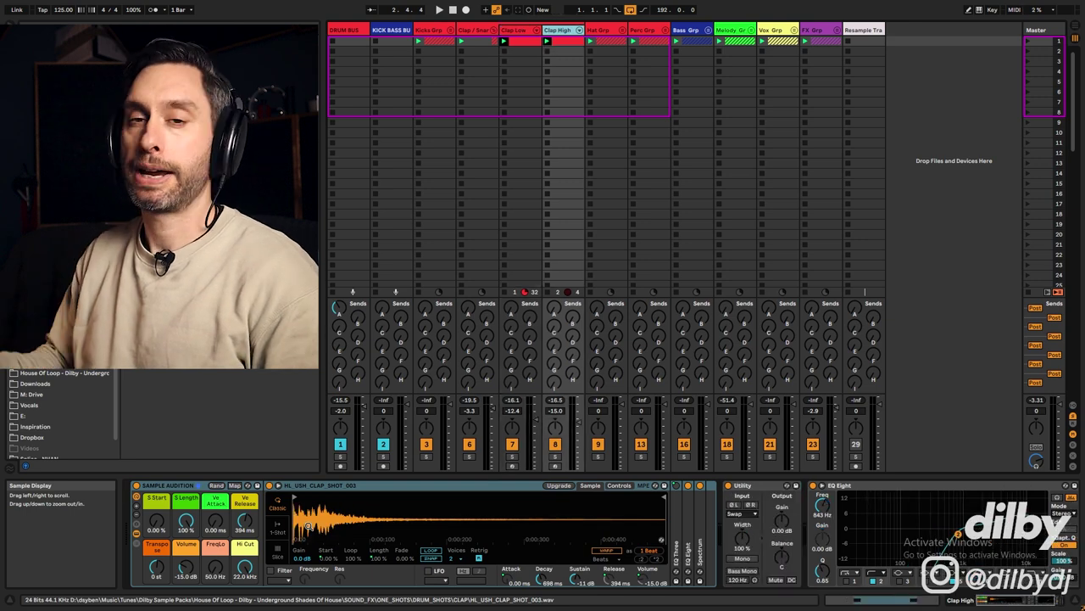
{"action": "key", "text": "shift+Tab"}
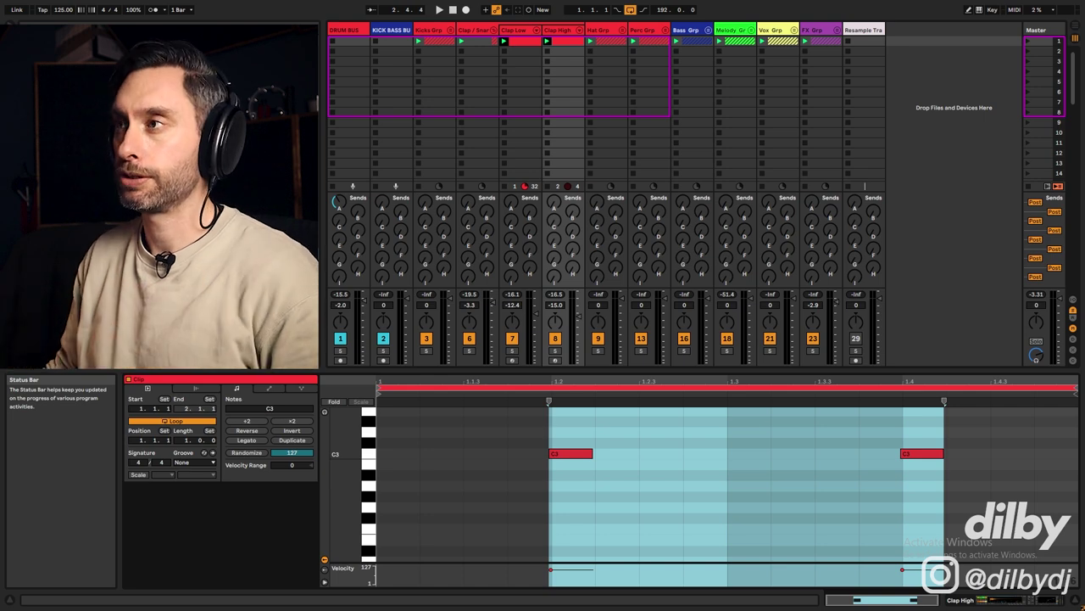
{"action": "left_click", "coordinate": [426, 350]}
{"action": "key", "text": "space"}
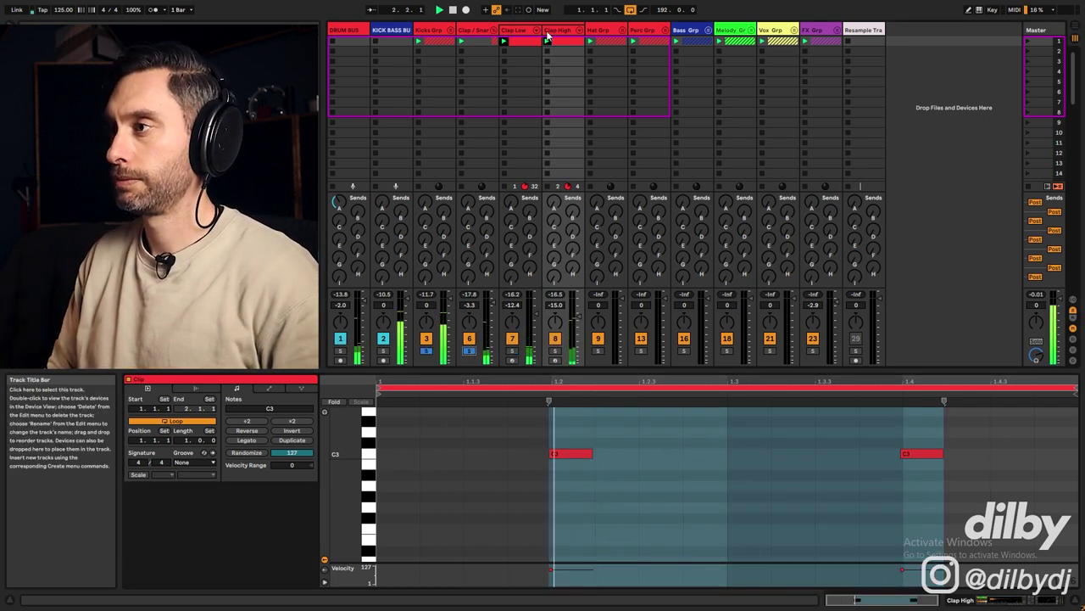
{"action": "left_click", "coordinate": [530, 64]}
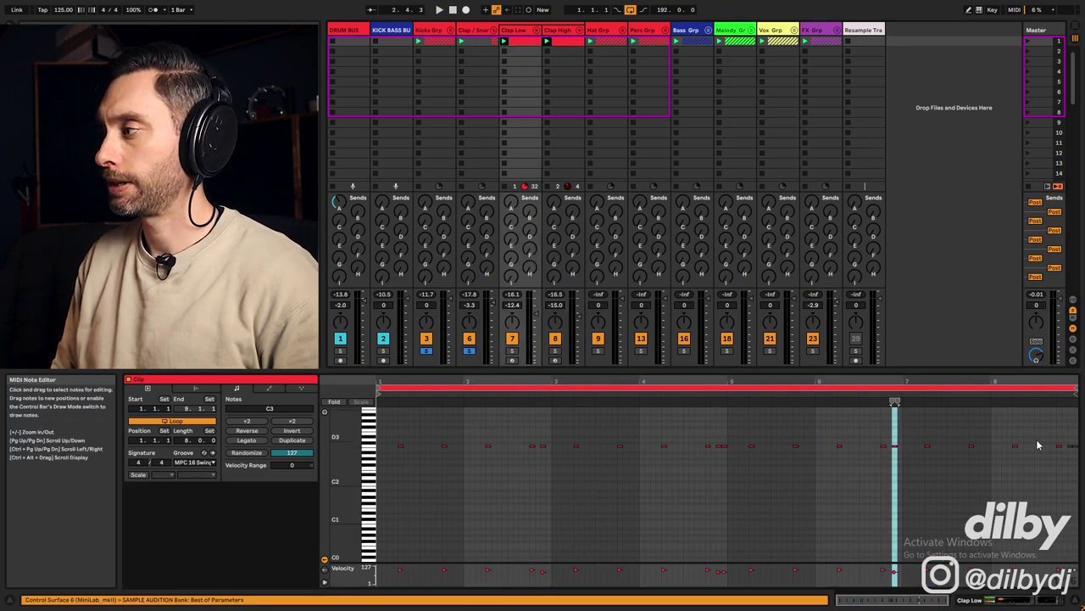
{"action": "key", "text": "shift+Tab"}
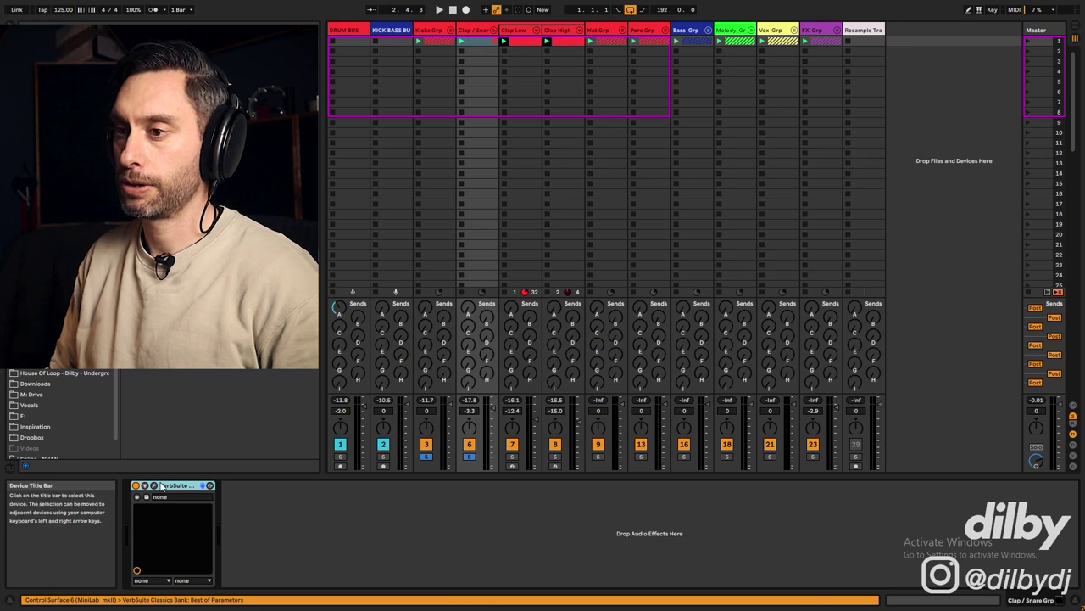
Inspect the Clap/Snare group's VerbSuite reverb window, repositioning it, then close it.
{"action": "left_click", "coordinate": [154, 485]}
{"action": "left_click_drag", "start_coordinate": [564, 270], "coordinate": [534, 189]}
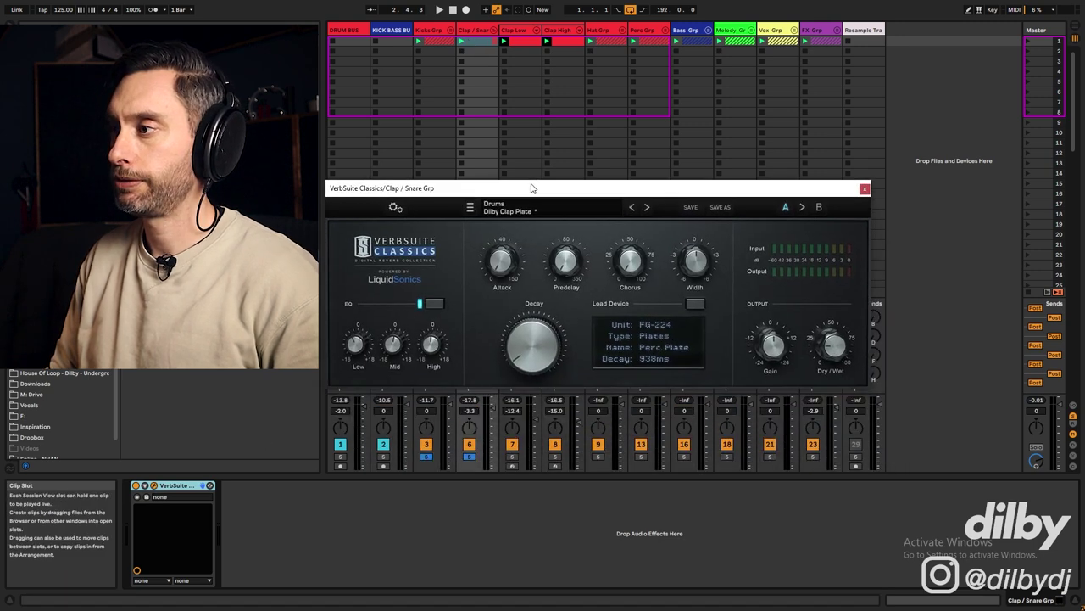
{"action": "left_click_drag", "start_coordinate": [650, 191], "coordinate": [697, 191]}
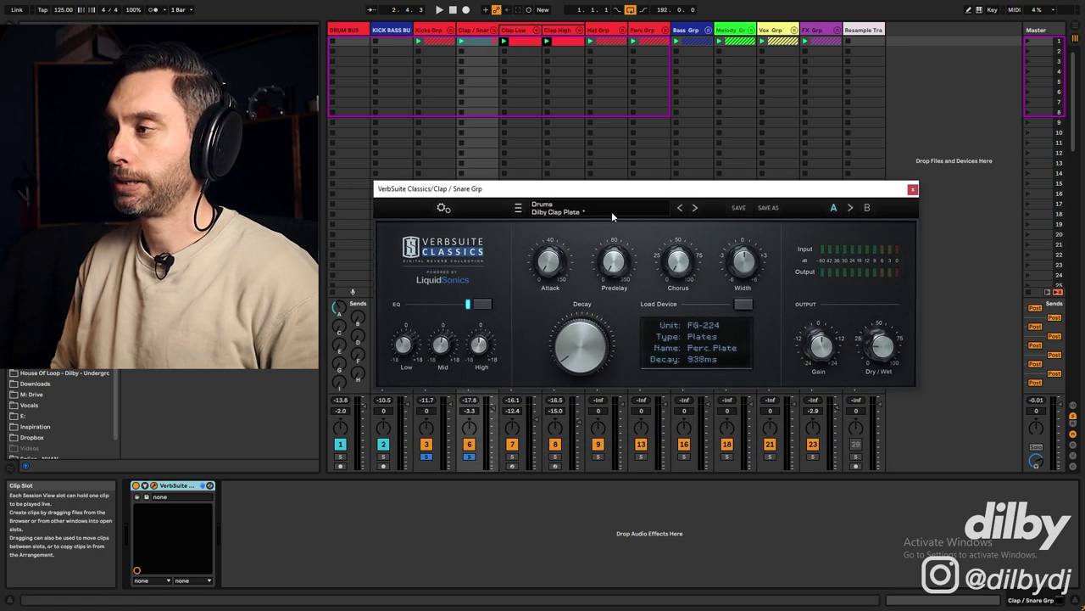
{"action": "left_click", "coordinate": [912, 190]}
Fold Clap/Snare, unfold Hat Grp to show the Open Hat sample, and play.
{"action": "left_click", "coordinate": [494, 30]}
{"action": "left_click", "coordinate": [541, 31]}
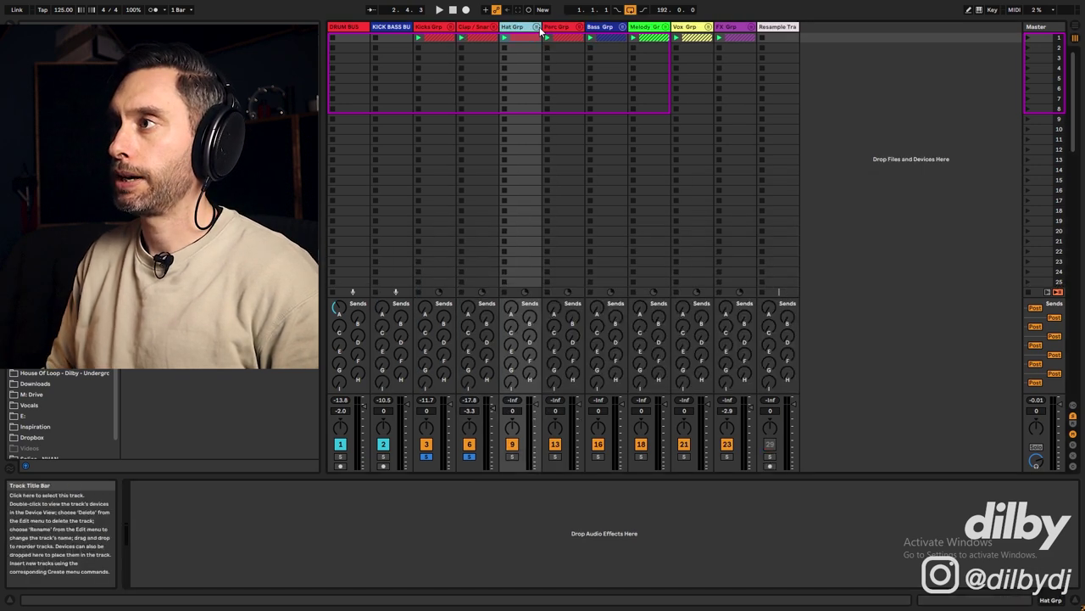
{"action": "left_click", "coordinate": [536, 27]}
{"action": "left_click", "coordinate": [560, 30]}
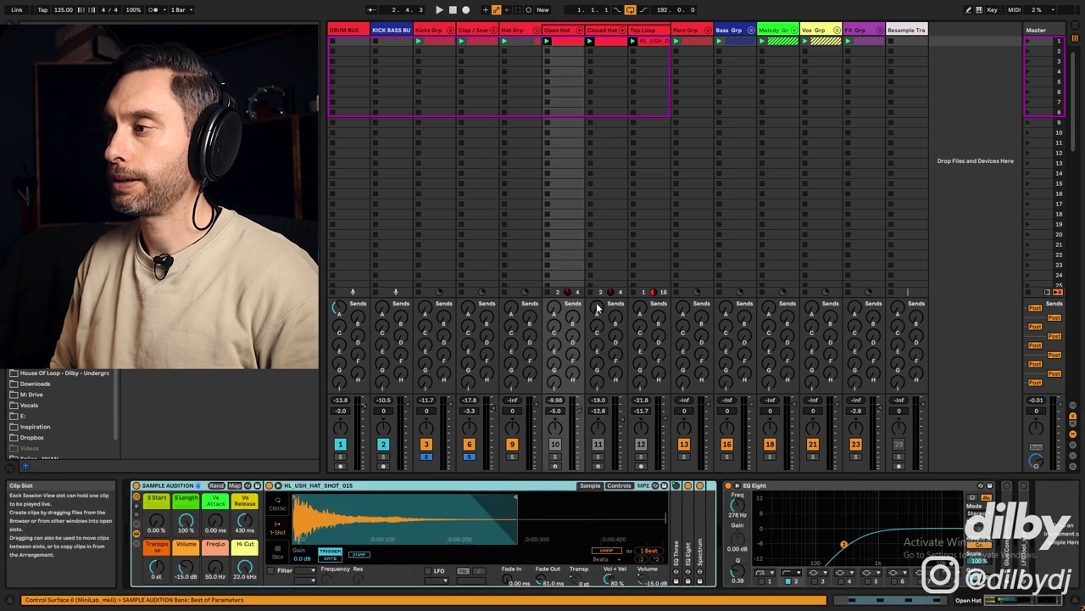
{"action": "key", "text": "space"}
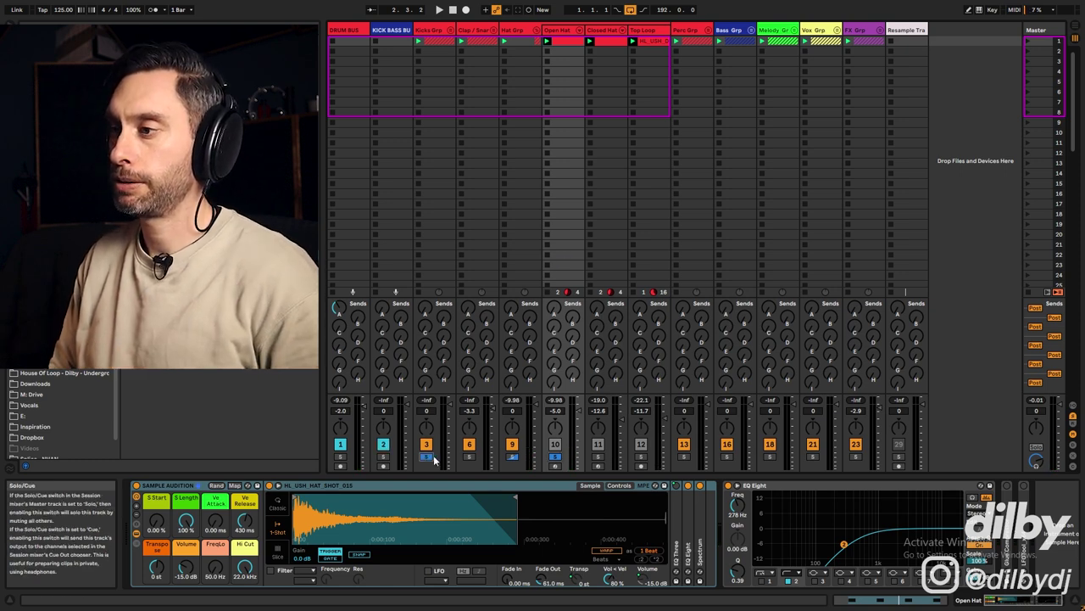
{"action": "key", "text": "space"}
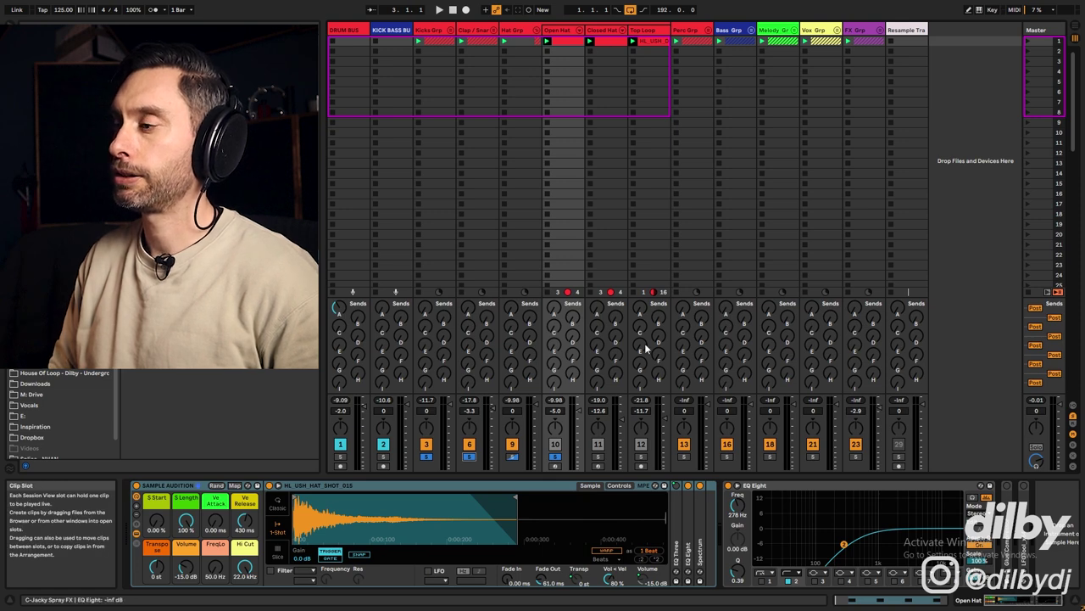
Open the Closed Hat clip's notes, solo Closed Hat, then solo Top Loop instead.
{"action": "left_click", "coordinate": [585, 183]}
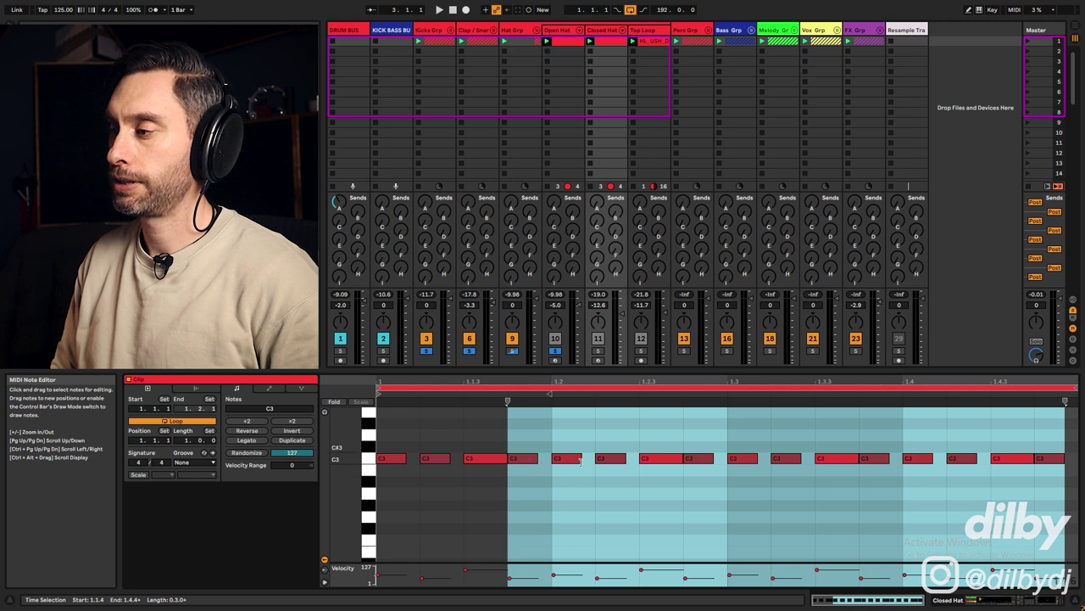
{"action": "left_click", "coordinate": [598, 350]}
{"action": "key", "text": "space"}
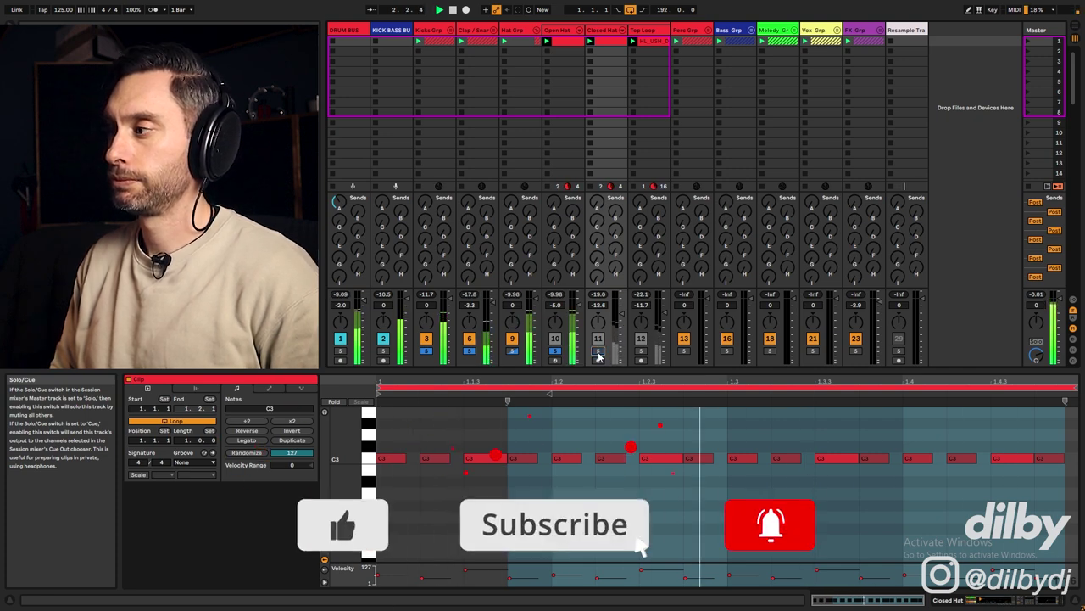
{"action": "left_click", "coordinate": [598, 352]}
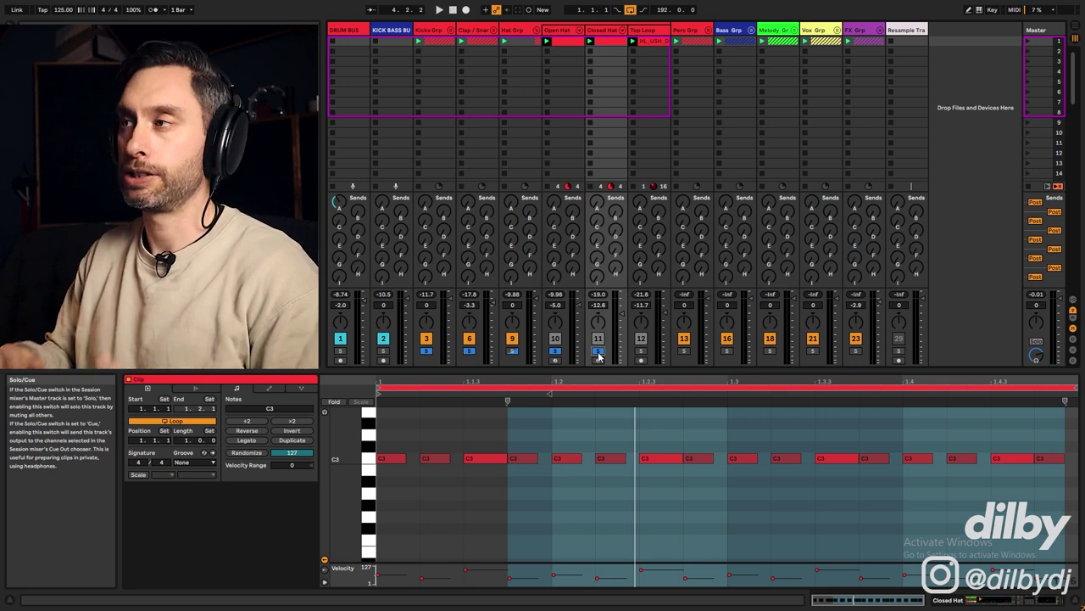
{"action": "left_click", "coordinate": [640, 350]}
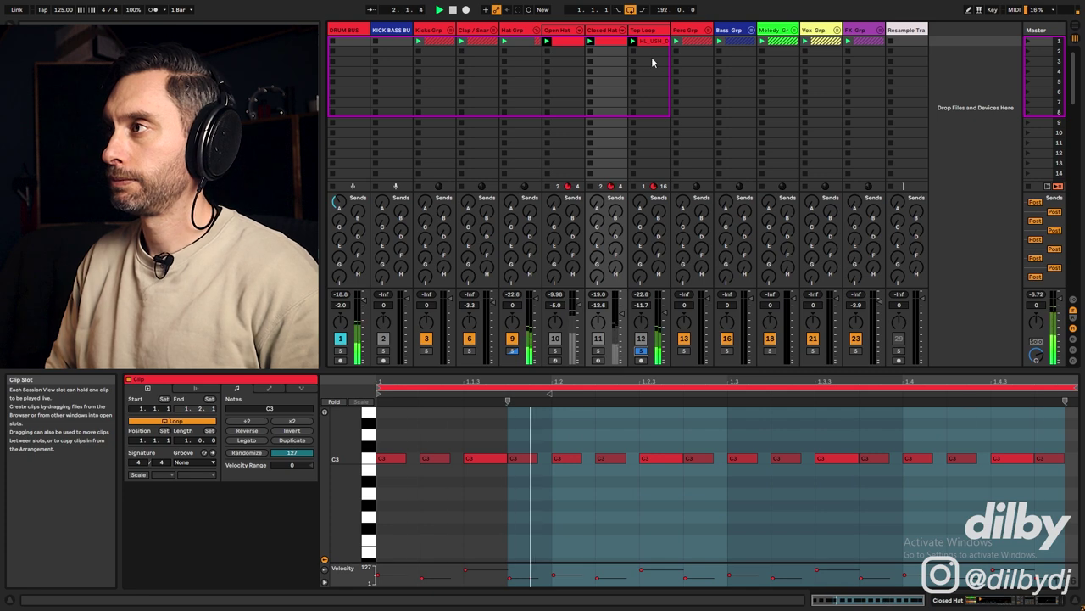
Play with Top Loop's compressor and EQ showing, then unsolo Top Loop and turn it back on.
{"action": "left_click", "coordinate": [649, 31]}
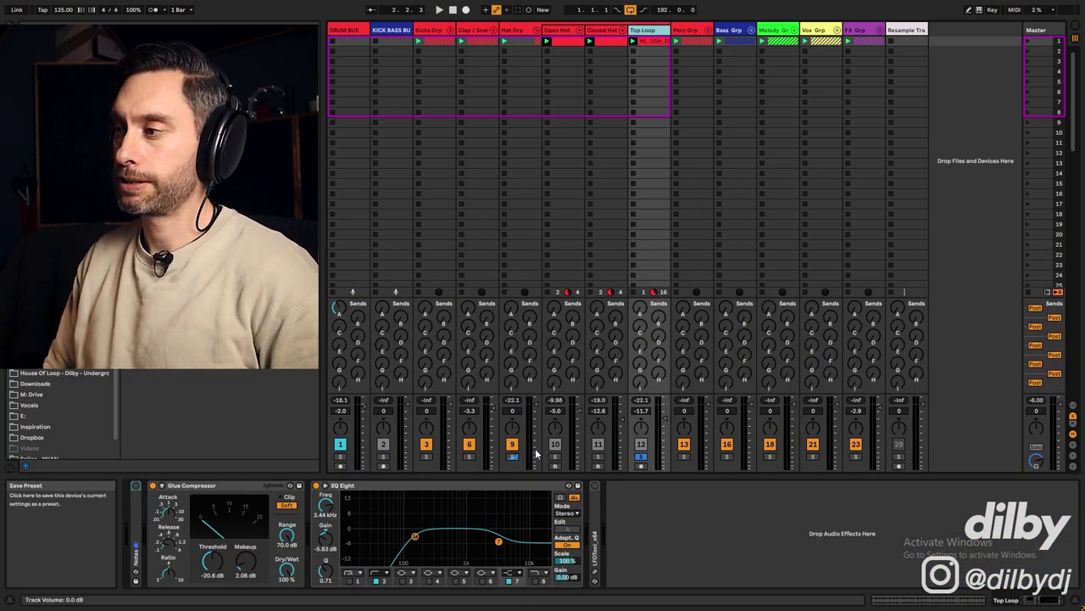
{"action": "key", "text": "space"}
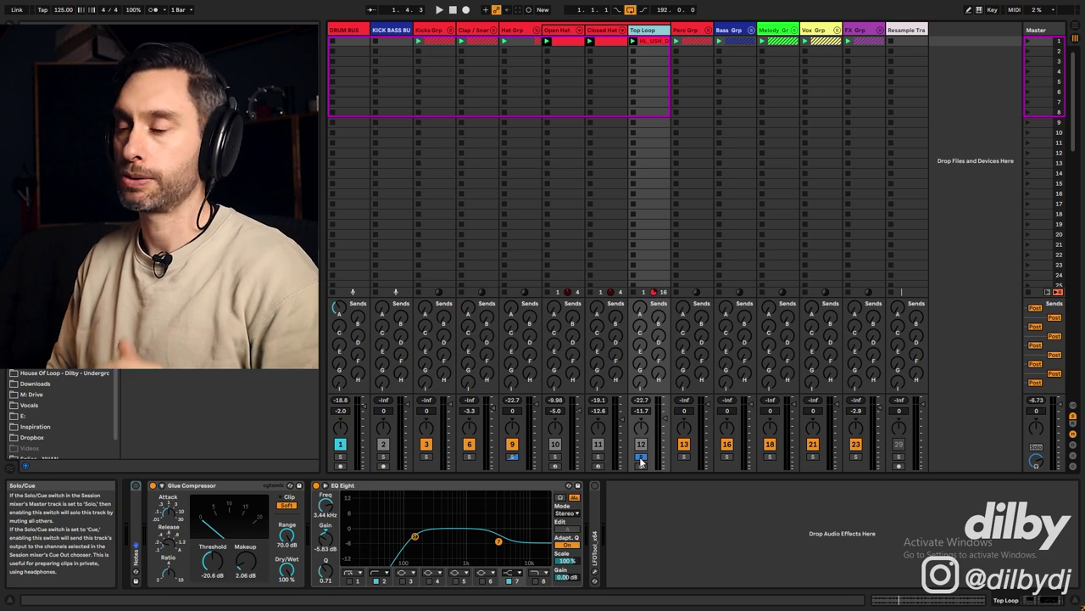
{"action": "left_click", "coordinate": [641, 457]}
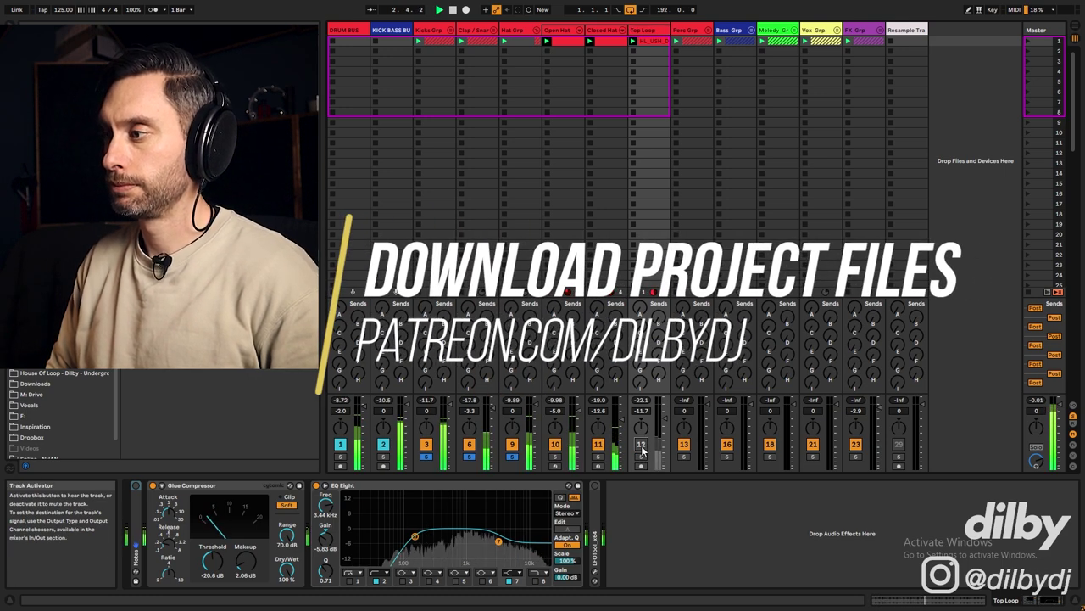
{"action": "left_click", "coordinate": [641, 445]}
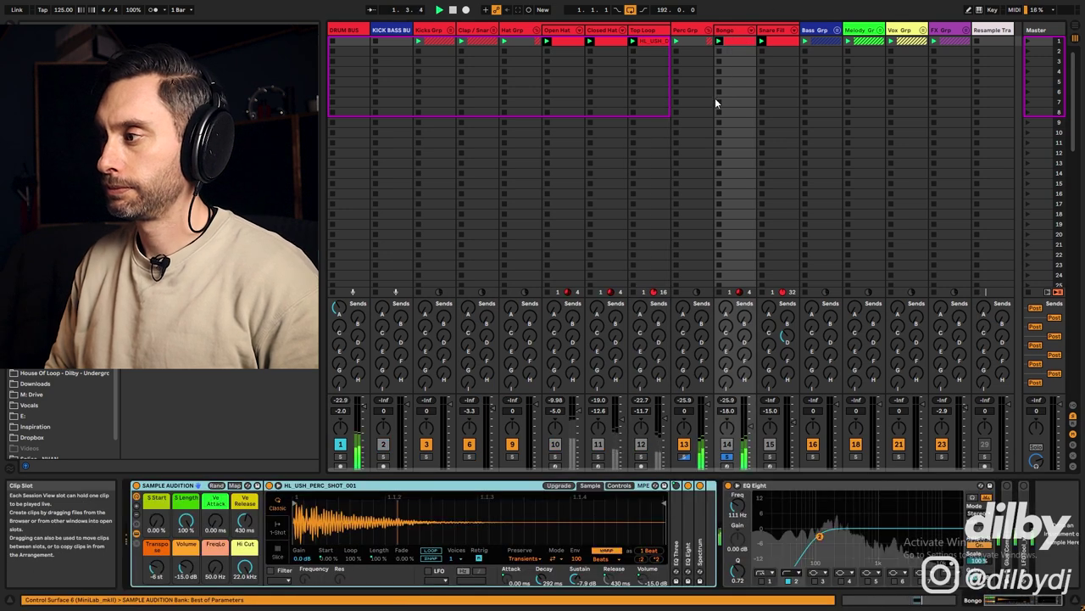
View the Bongo clip's notes, then return to its HL_USH_PERC_SHOT_001 sampler and EQ Eight.
{"action": "double_click", "coordinate": [720, 41]}
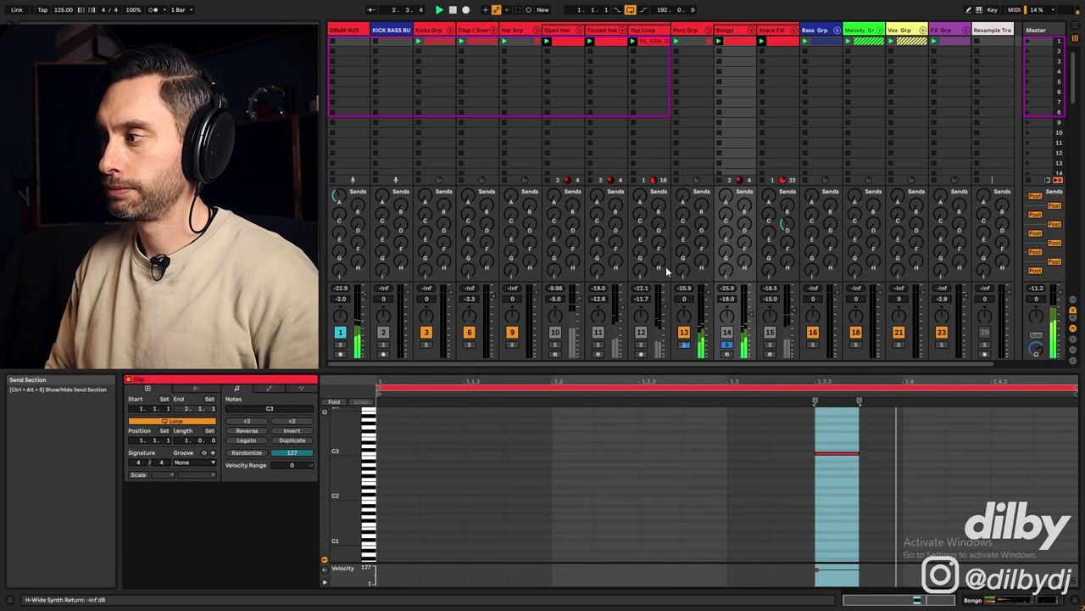
{"action": "double_click", "coordinate": [734, 35]}
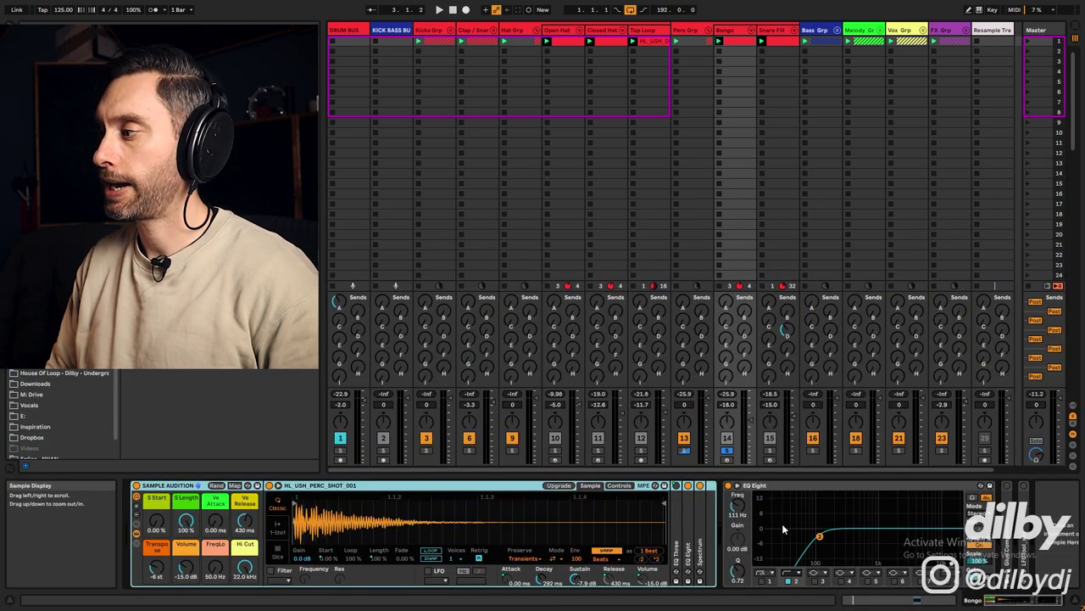
View the Snare Fill clip's notes during playback, then solo Kicks Grp and restart.
{"action": "left_click", "coordinate": [777, 33]}
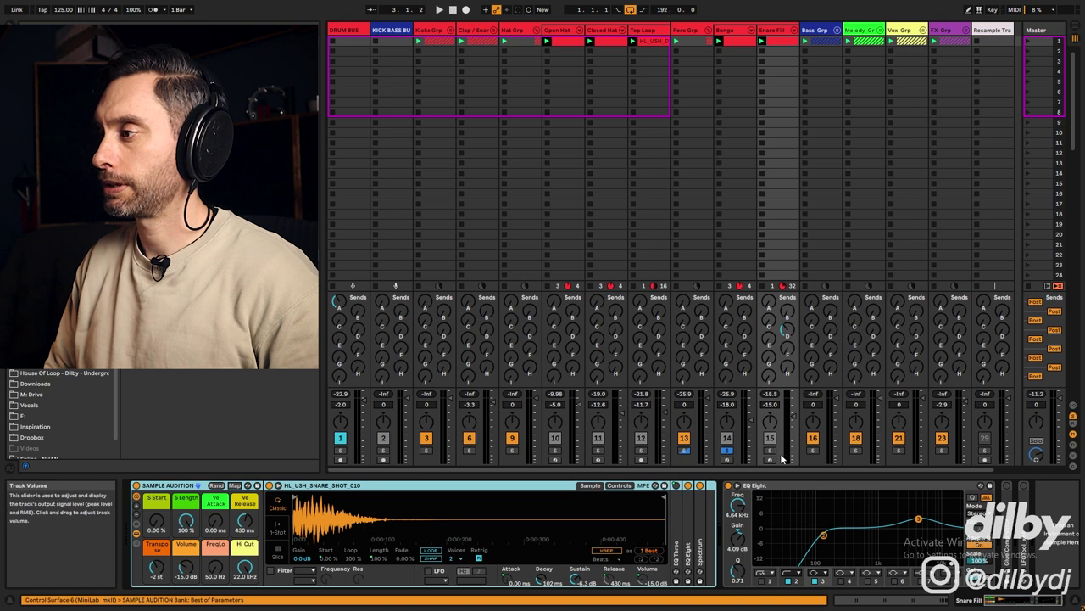
{"action": "key", "text": "shift+Tab"}
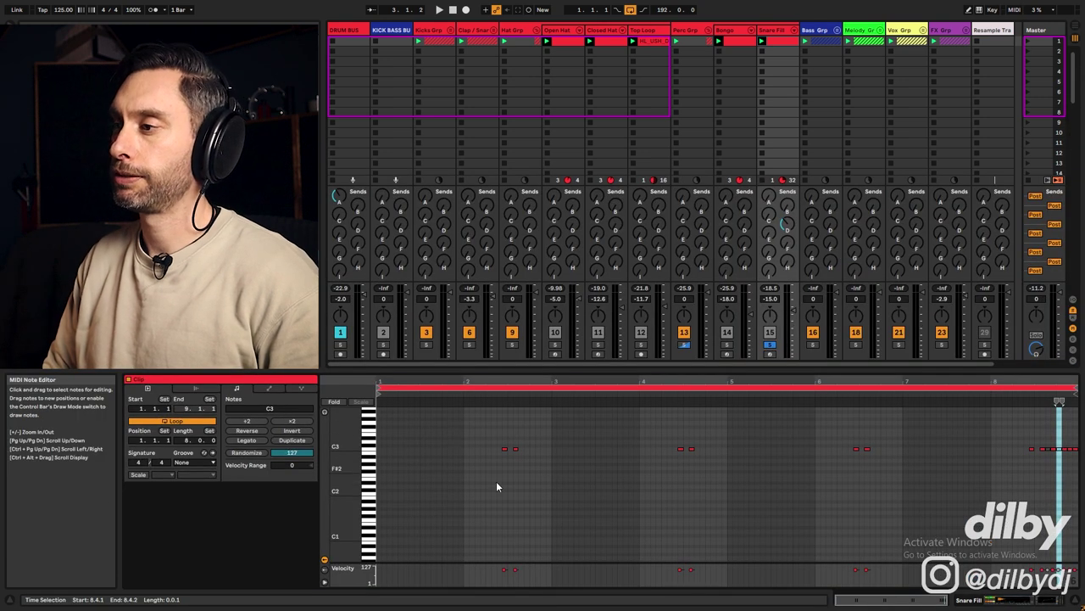
{"action": "left_click", "coordinate": [989, 394]}
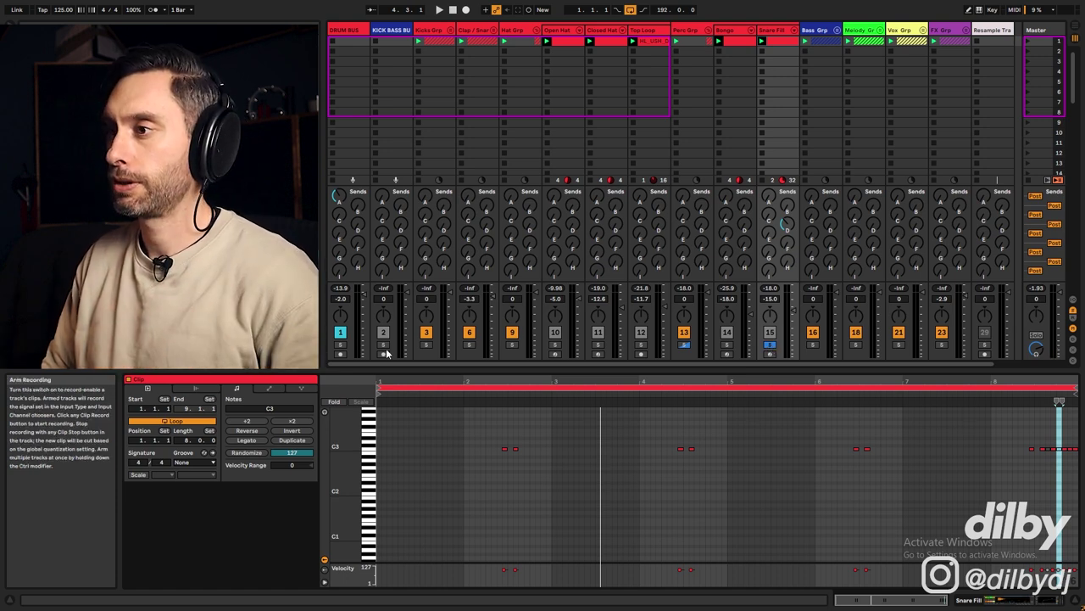
{"action": "left_click", "coordinate": [420, 345]}
{"action": "key", "text": "space"}
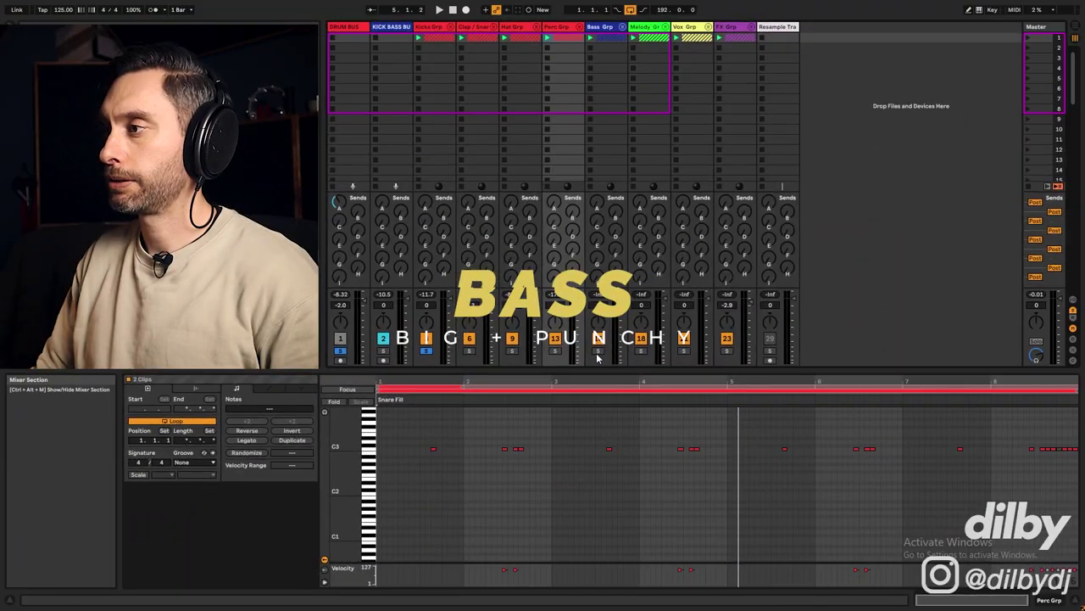
Unfold Bass Grp, select Bass, set Wavetable's Osc 1 effect amount to 3.1%, and view the Amp envelope.
{"action": "key", "text": "space"}
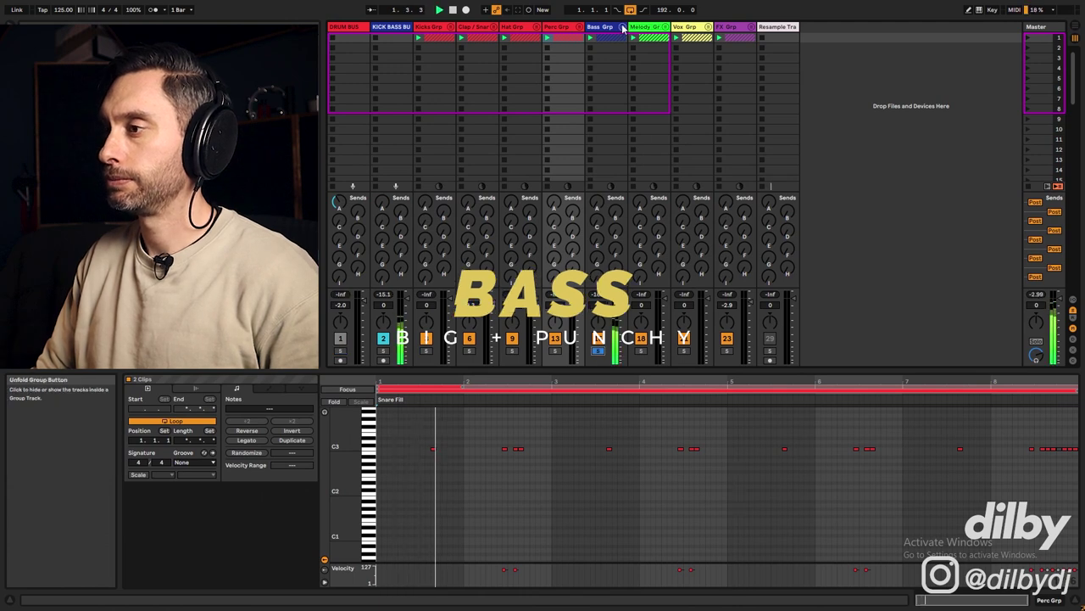
{"action": "left_click", "coordinate": [624, 29]}
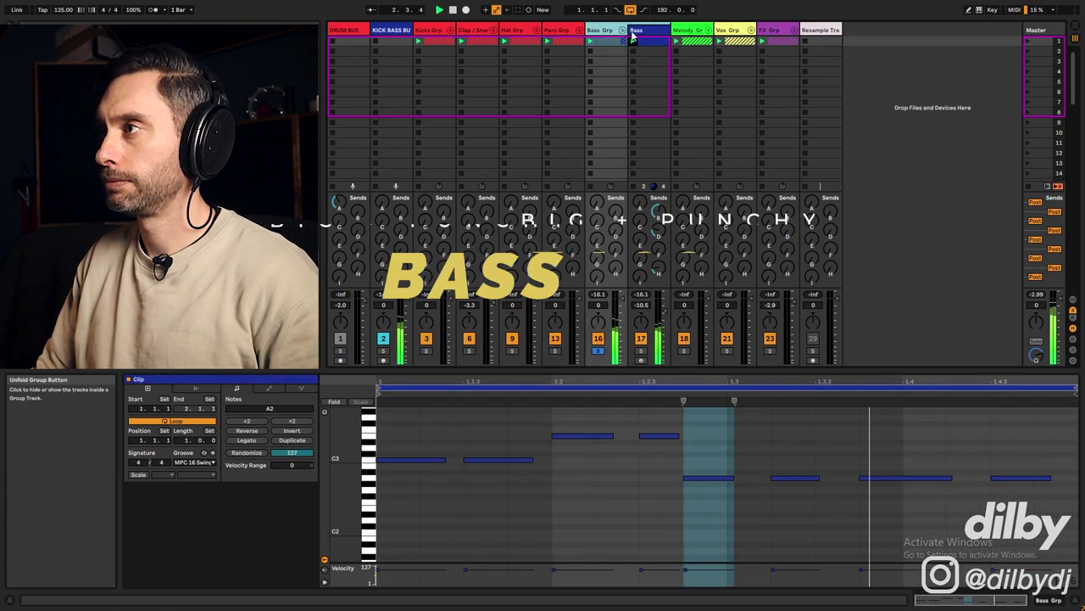
{"action": "left_click", "coordinate": [651, 42]}
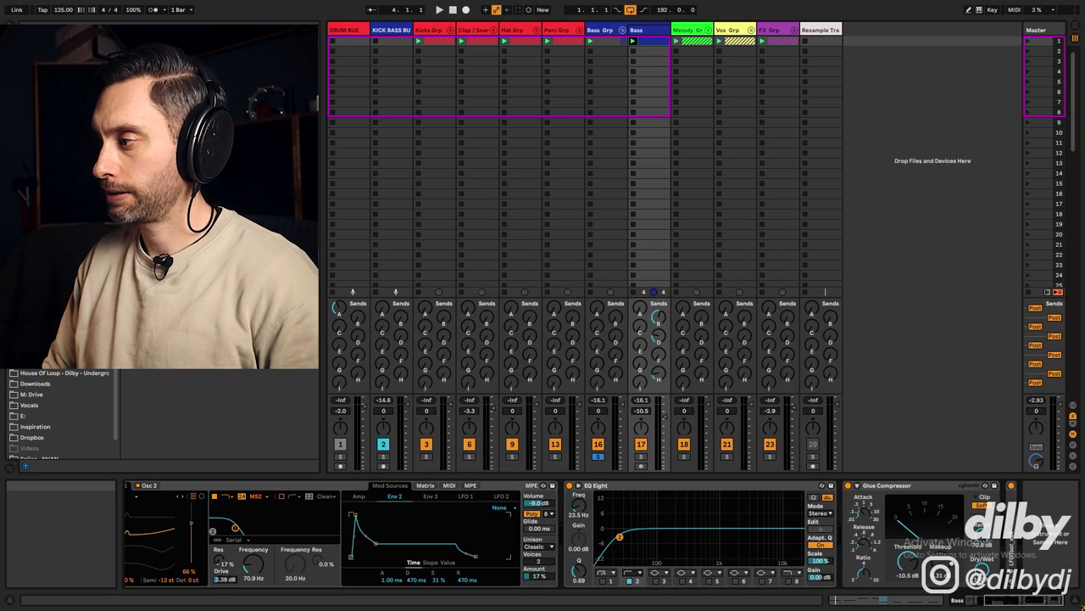
{"action": "scroll", "coordinate": [254, 525], "scroll_direction": "left", "scroll_amount": 5}
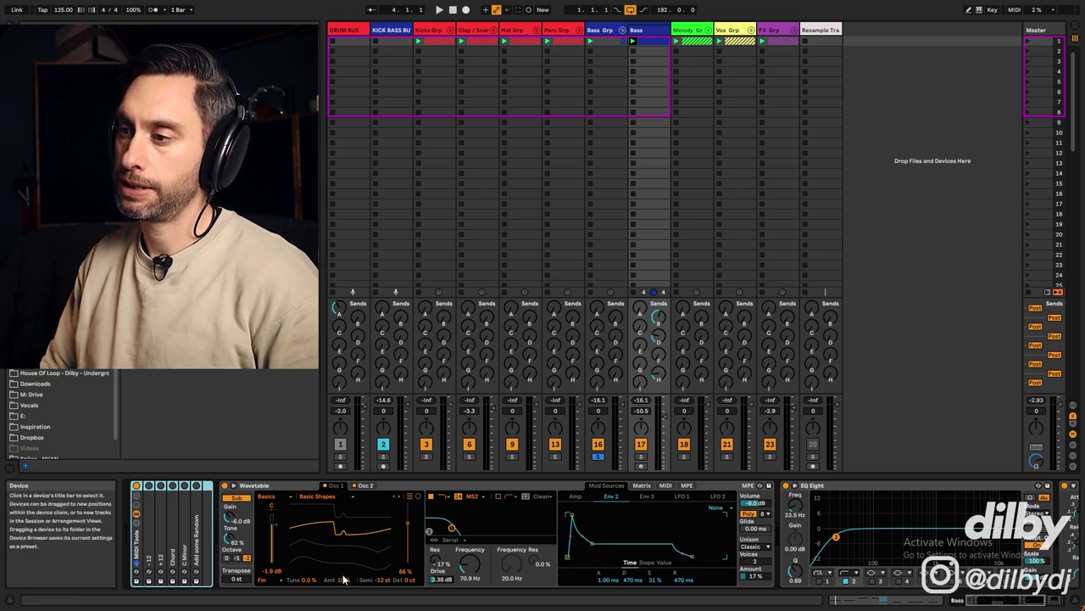
{"action": "left_click_drag", "start_coordinate": [340, 574], "coordinate": [339, 585]}
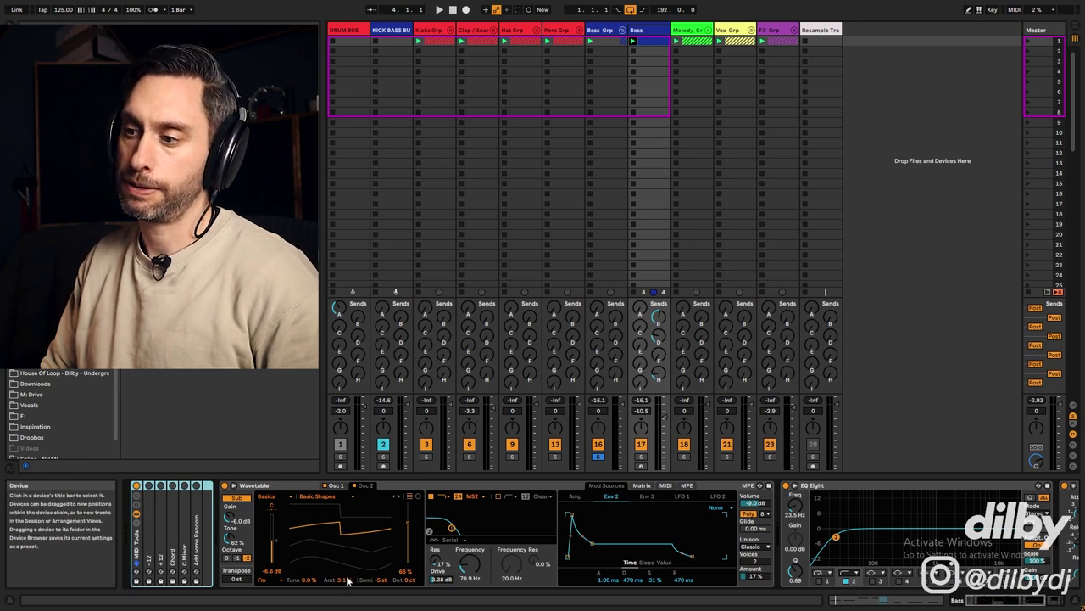
{"action": "left_click", "coordinate": [575, 496]}
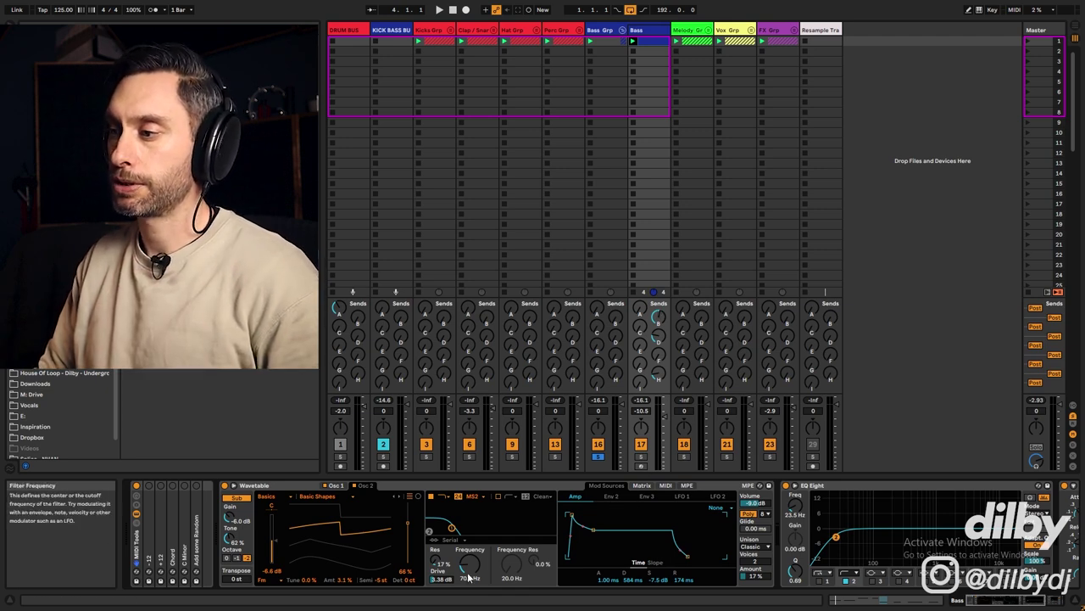
Solo Bass and try a 514 Hz cutoff and removing the Env 2 filter modulation, undoing both.
{"action": "left_click", "coordinate": [642, 487]}
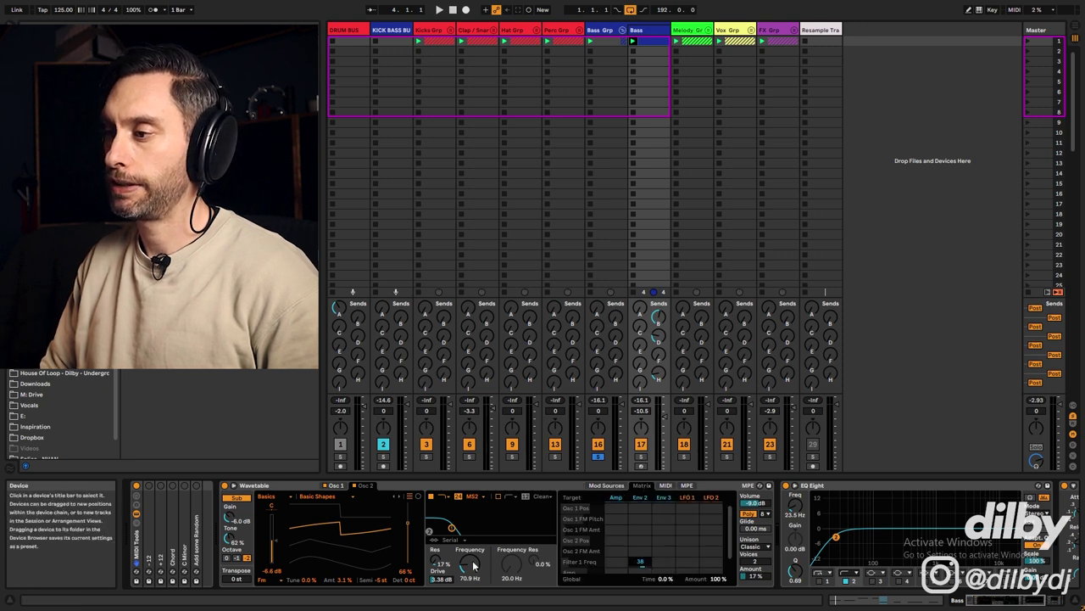
{"action": "left_click", "coordinate": [642, 458]}
{"action": "key", "text": "space"}
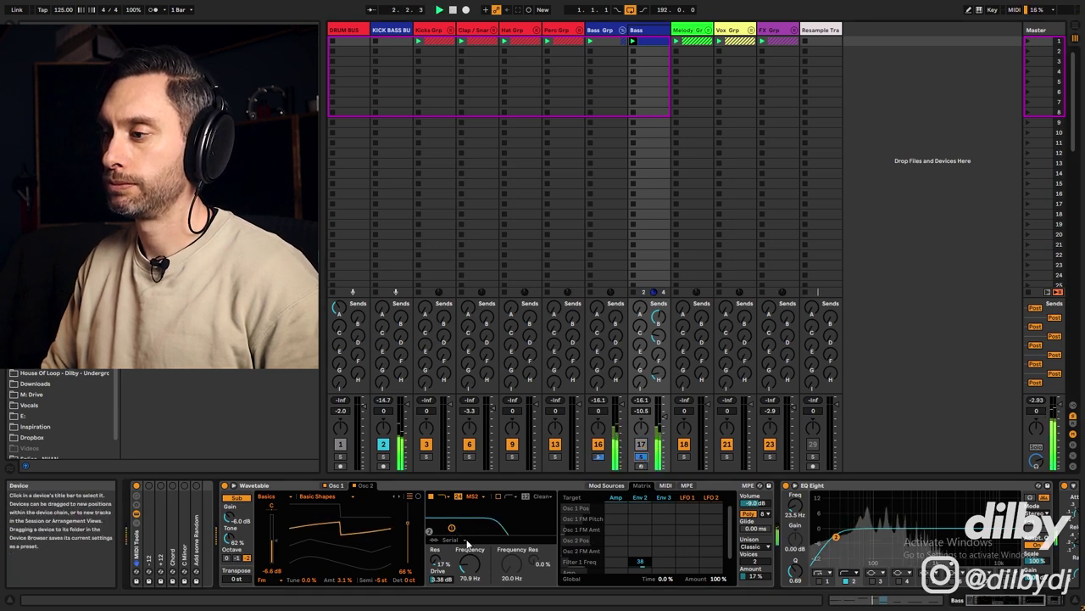
{"action": "left_click_drag", "start_coordinate": [466, 549], "coordinate": [469, 575]}
{"action": "key", "text": "ctrl+z"}
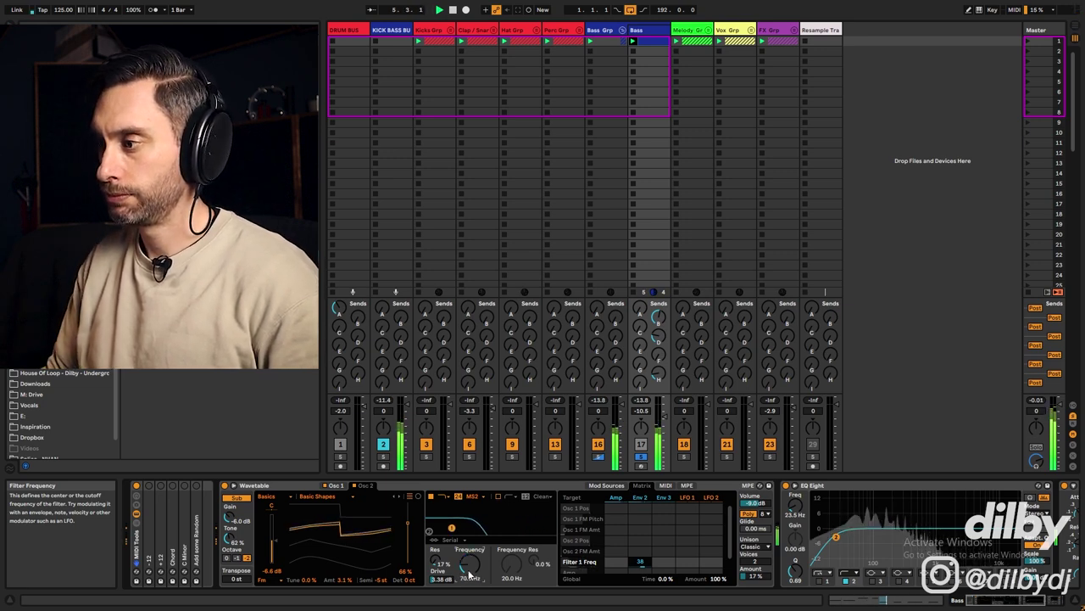
{"action": "left_click", "coordinate": [642, 560]}
{"action": "key", "text": "Delete"}
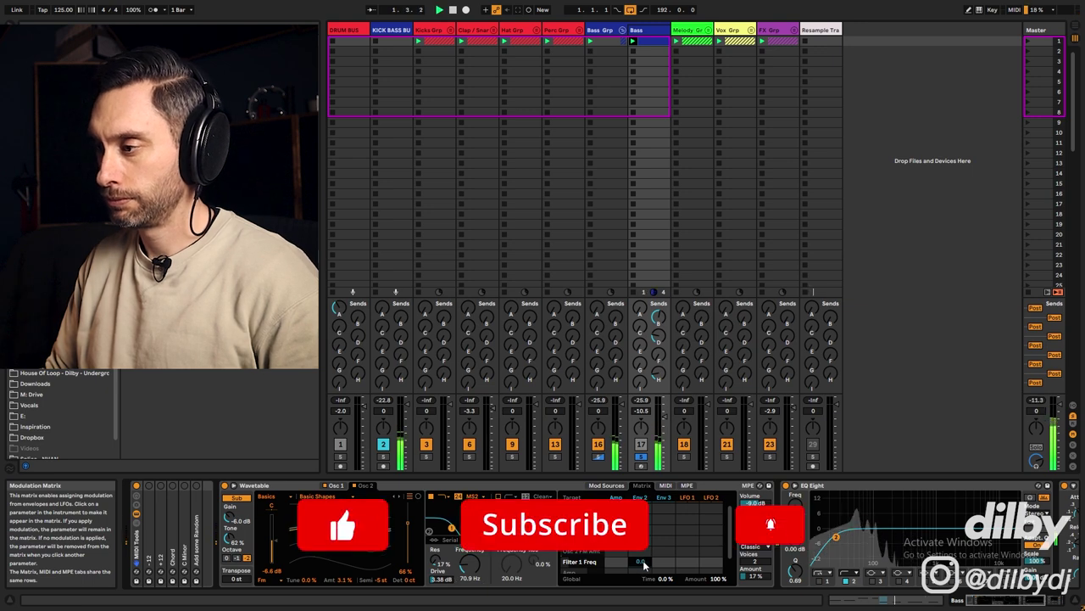
{"action": "key", "text": "ctrl+z"}
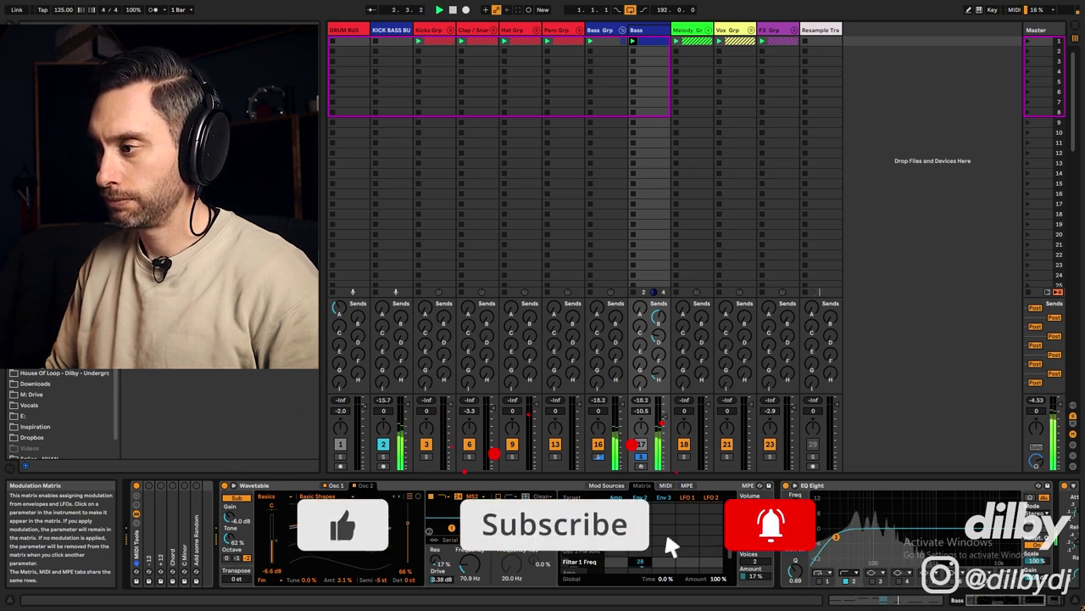
{"action": "key", "text": "Delete"}
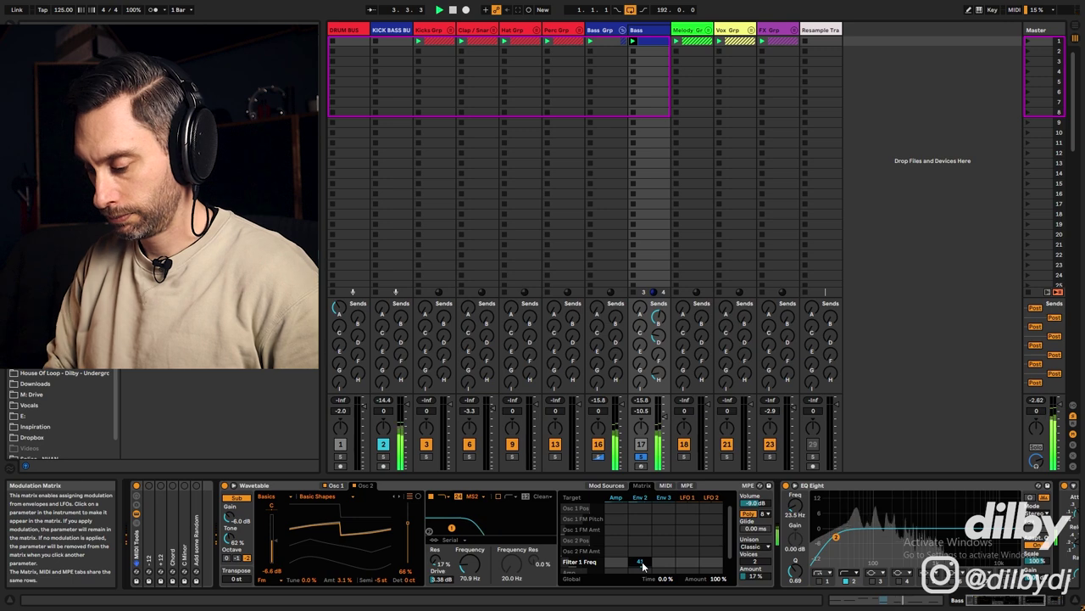
{"action": "key", "text": "ctrl+z"}
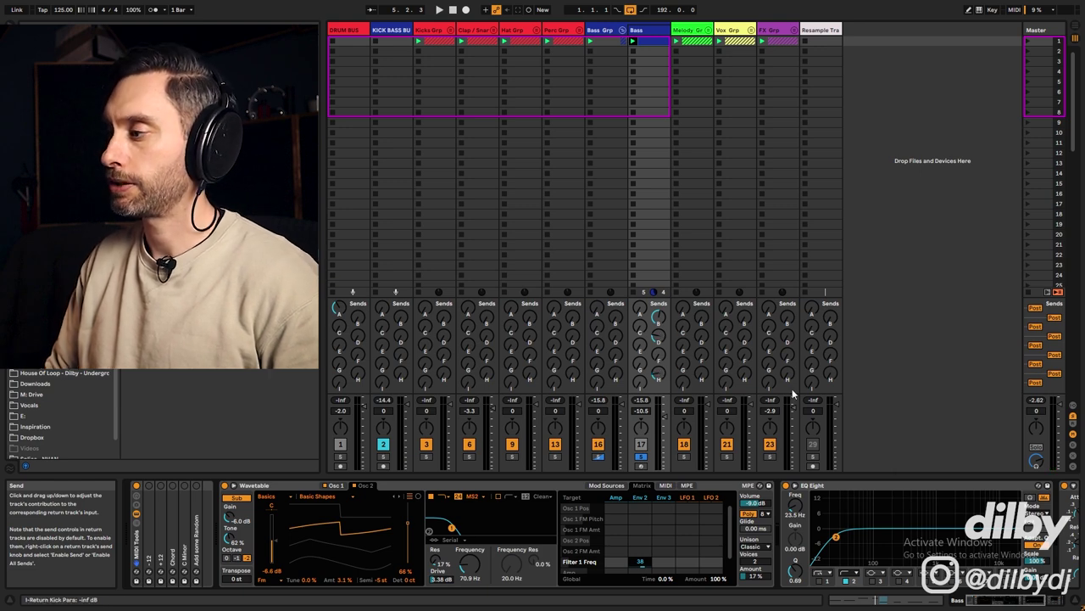
Open and close the Bass LFOTool window, then play and scroll the chain back to Wavetable.
{"action": "left_click", "coordinate": [1019, 600]}
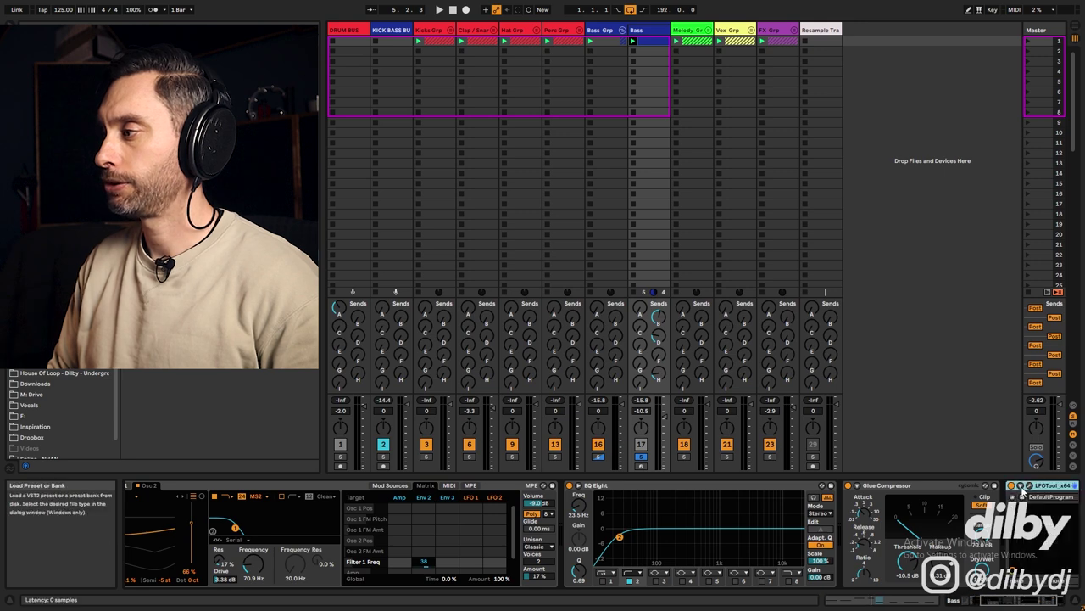
{"action": "left_click", "coordinate": [1030, 486]}
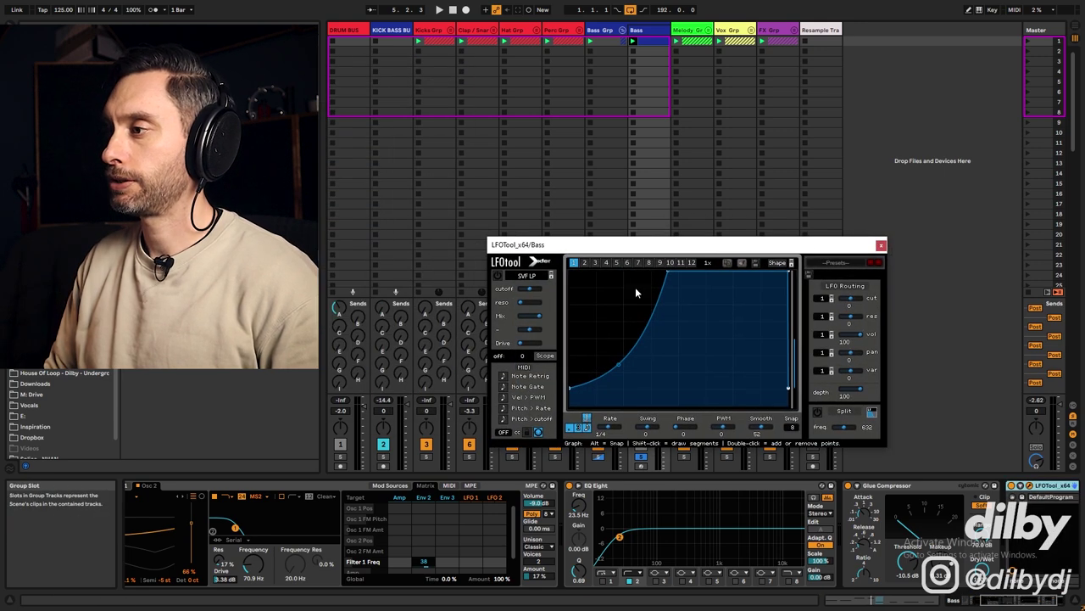
{"action": "left_click", "coordinate": [881, 245]}
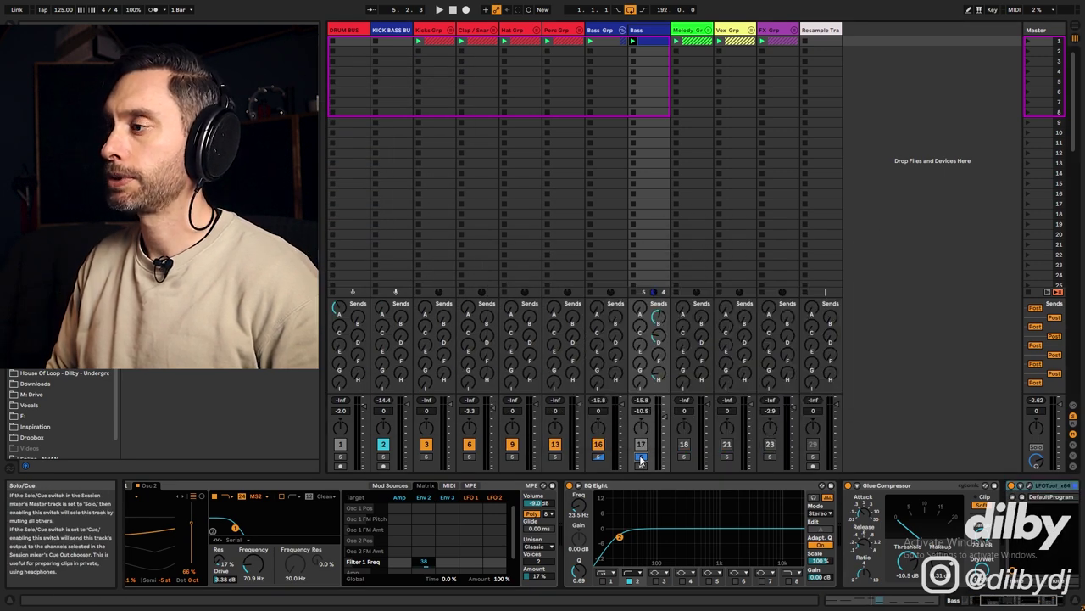
{"action": "key", "text": "space"}
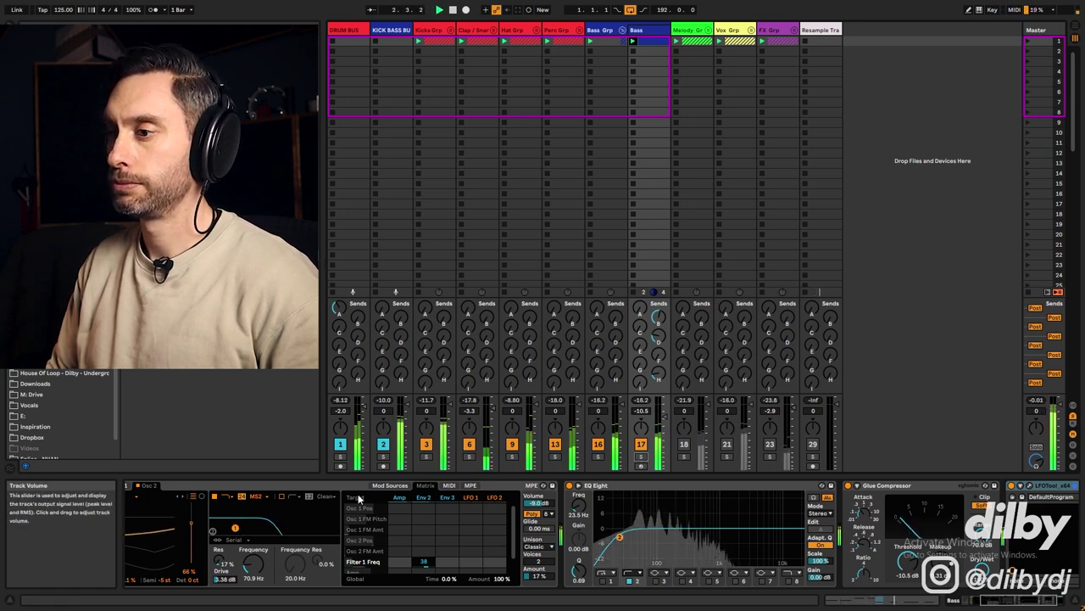
{"action": "scroll", "coordinate": [719, 564], "scroll_direction": "left", "scroll_amount": 5}
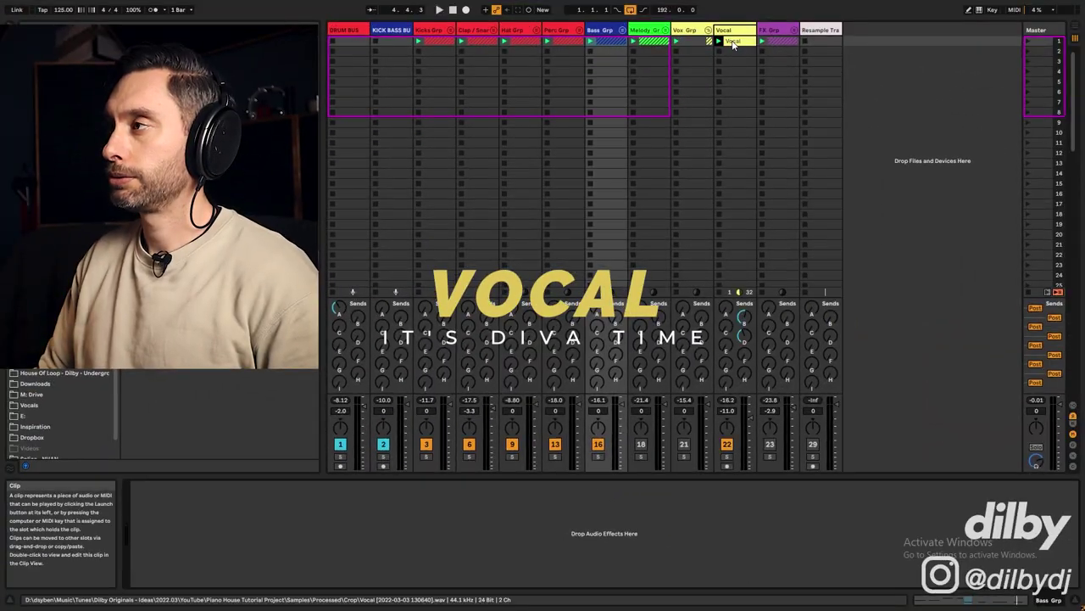
Select the Vocal track, show its device chain, and open its LFOTool plug-in window.
{"action": "left_click", "coordinate": [733, 43]}
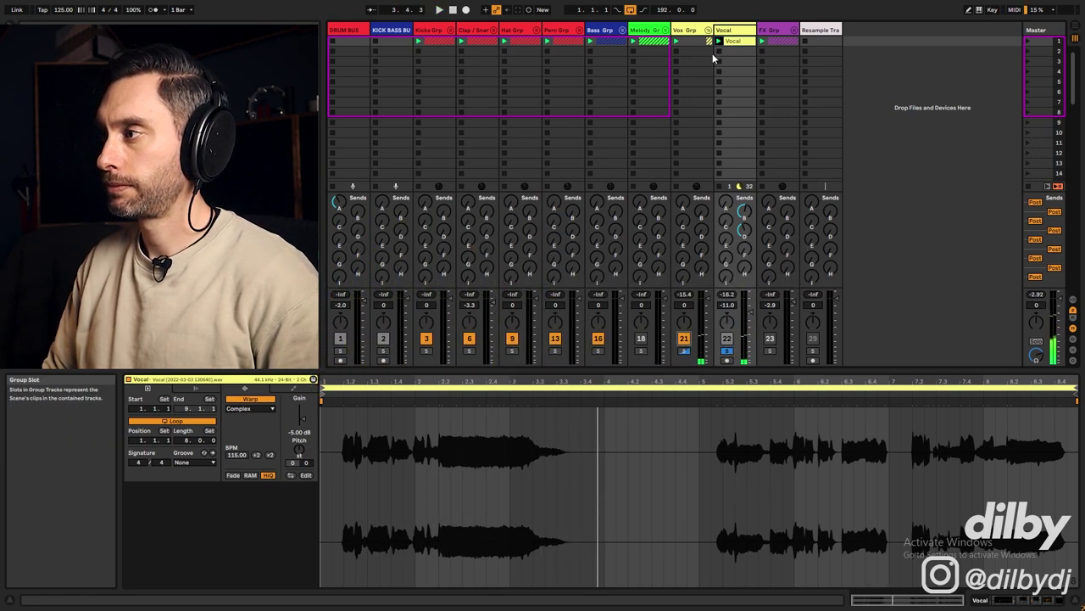
{"action": "left_click", "coordinate": [734, 132]}
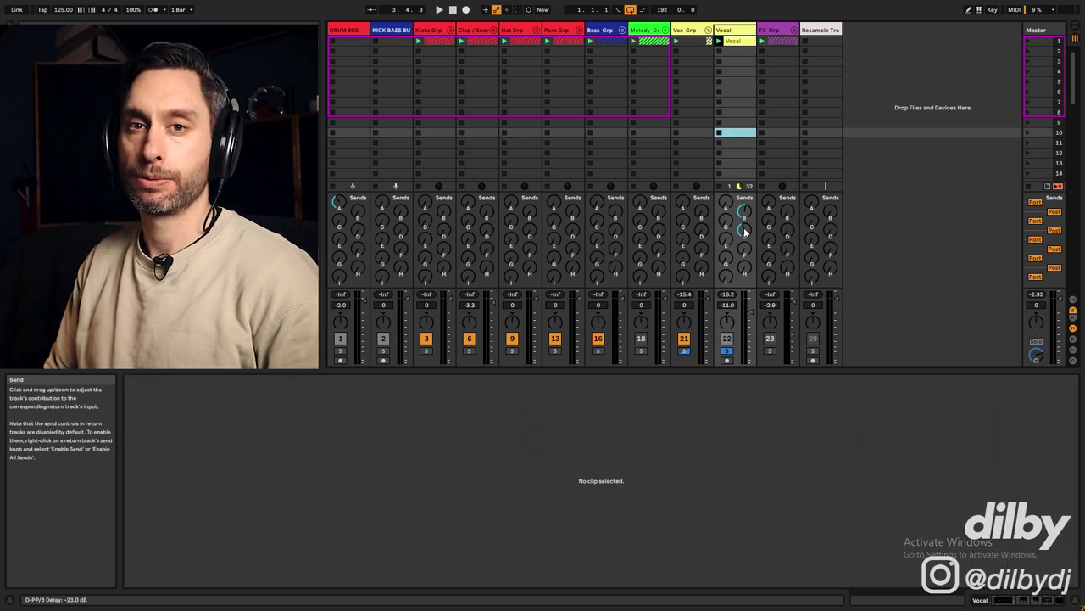
{"action": "key", "text": "shift+Tab"}
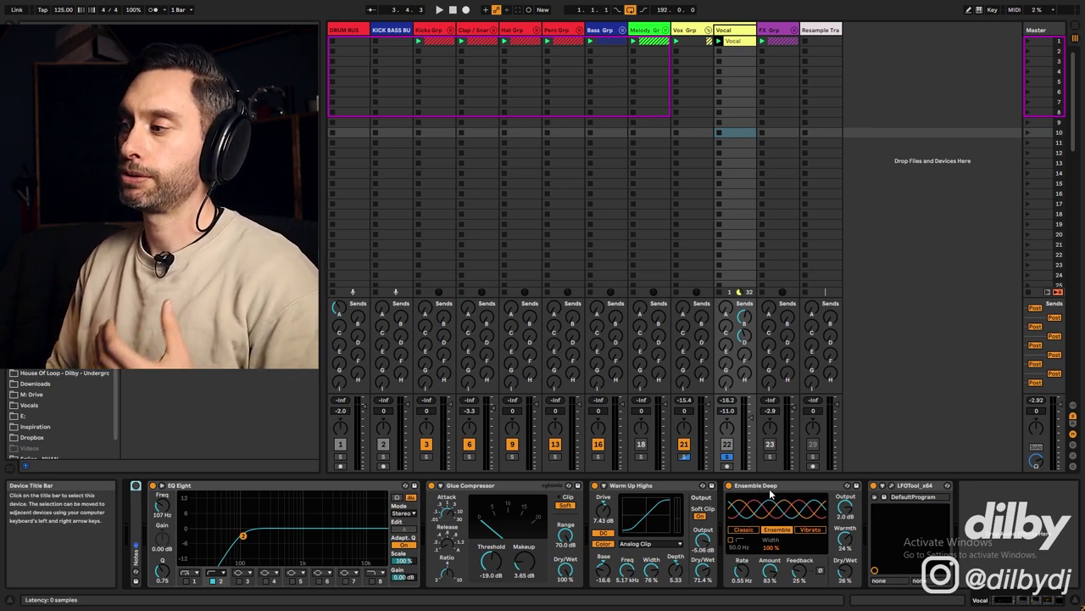
{"action": "left_click", "coordinate": [891, 489]}
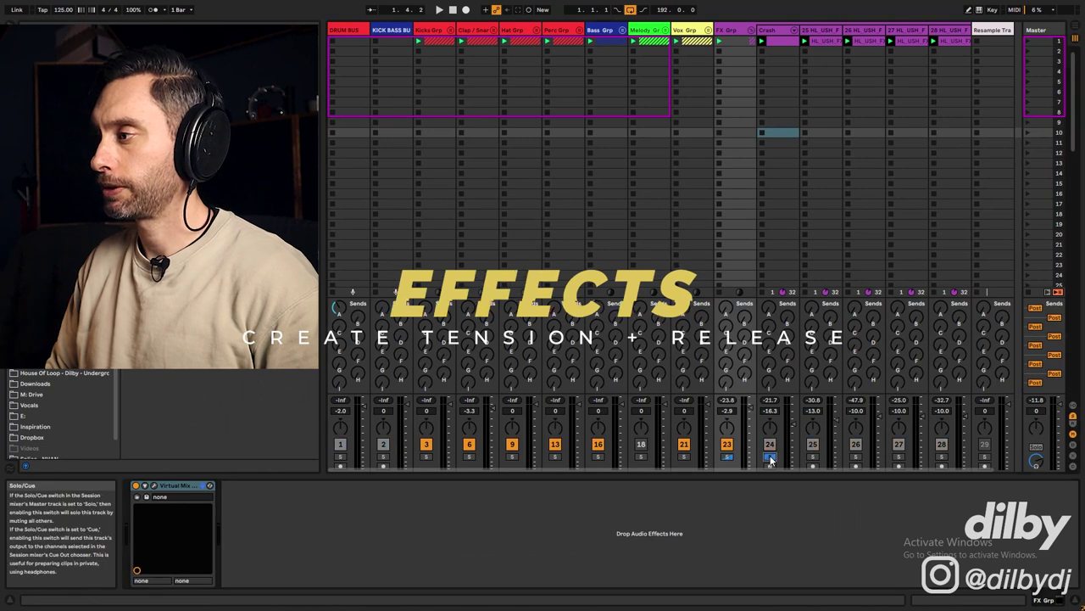
Audition an FX clip, move its start to 1.1.3, and solo track 26.
{"action": "key", "text": "space"}
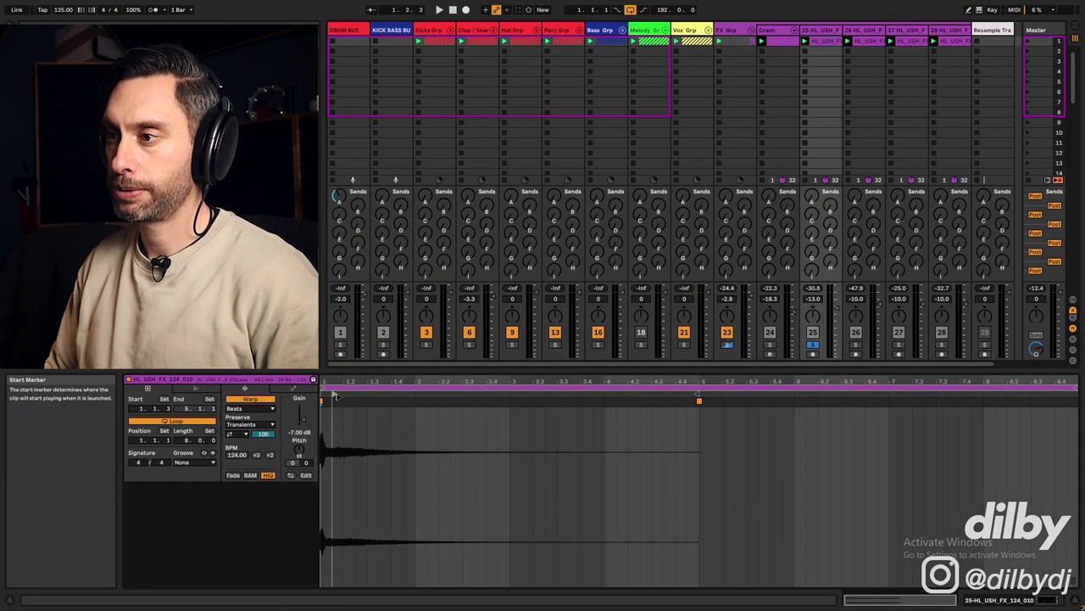
{"action": "left_click", "coordinate": [337, 396]}
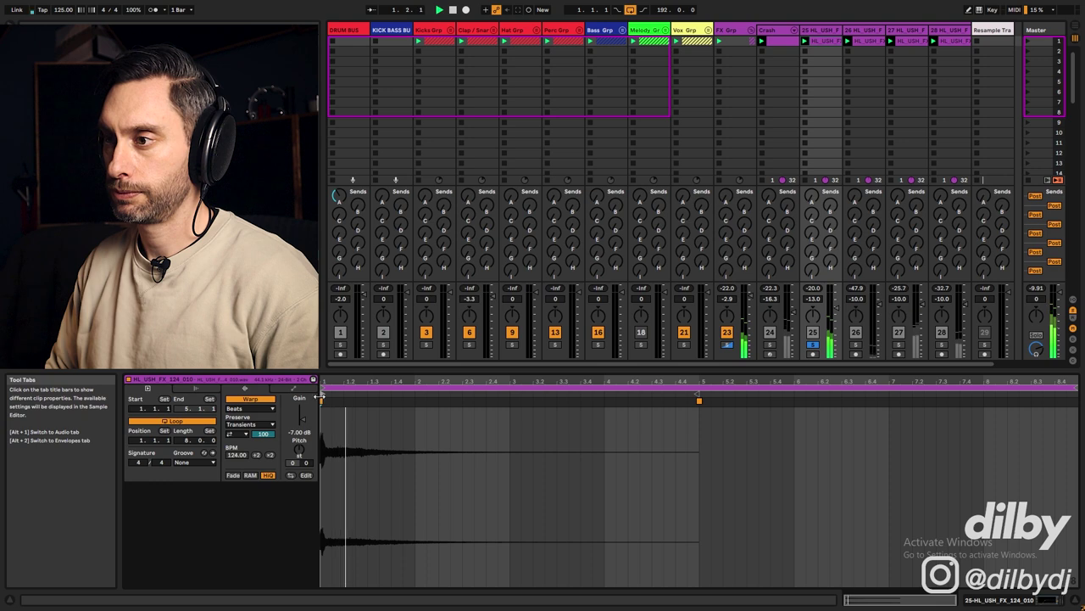
{"action": "left_click_drag", "start_coordinate": [325, 396], "coordinate": [333, 396]}
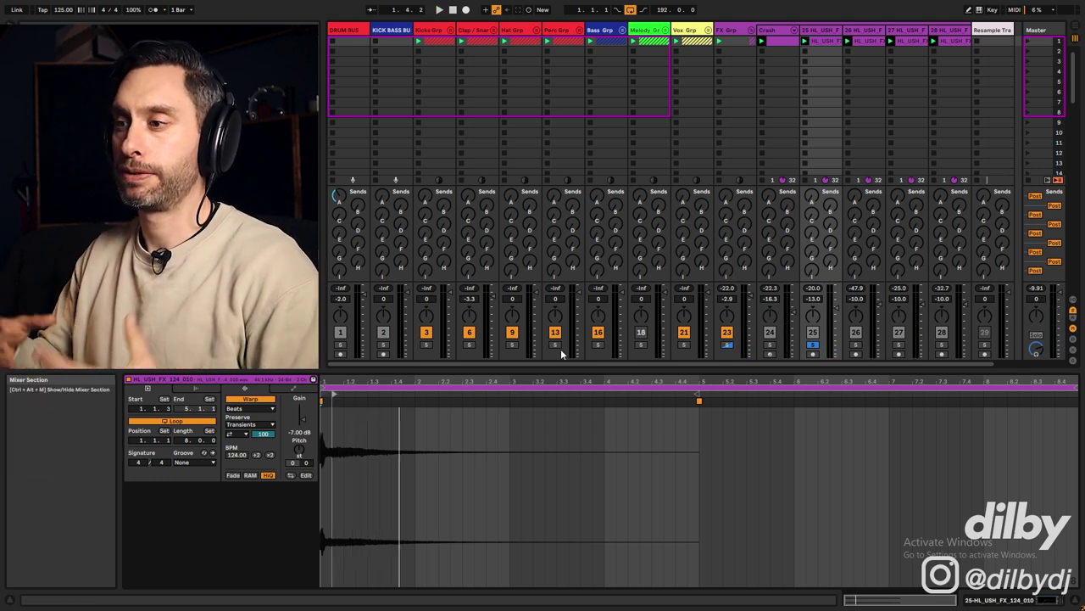
{"action": "left_click", "coordinate": [857, 339]}
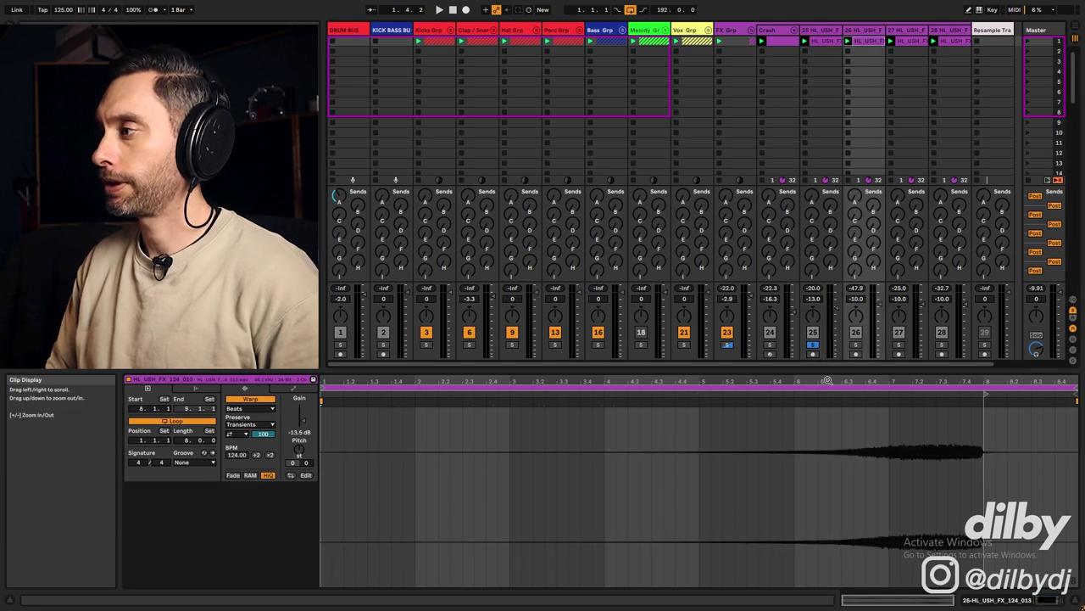
{"action": "left_click", "coordinate": [857, 344]}
{"action": "key", "text": "space"}
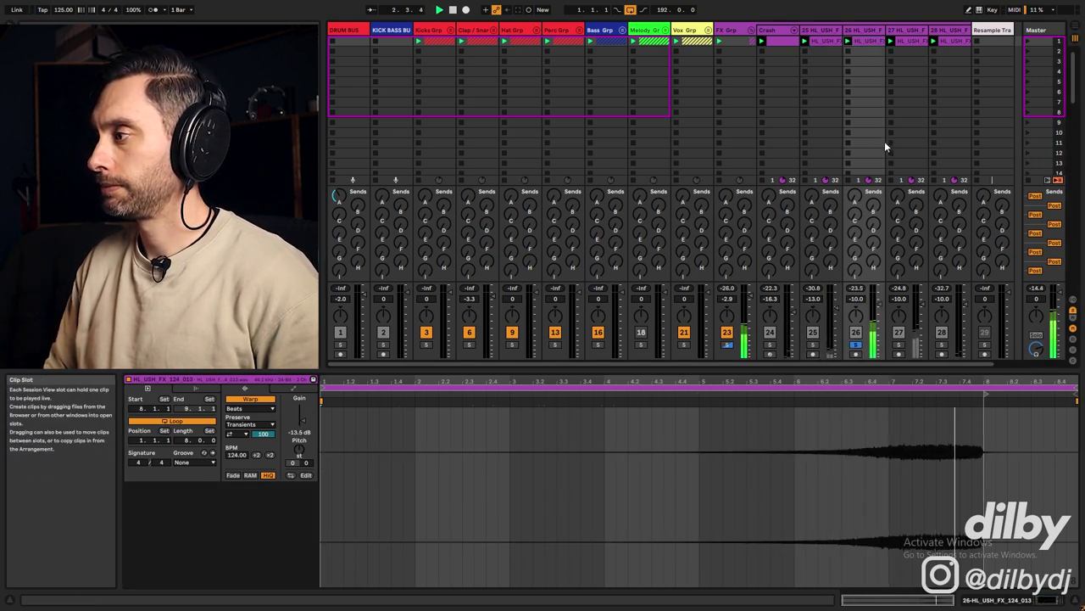
Solo track 27 instead and audition its clip from a waveform point in the device view.
{"action": "key", "text": "Right"}
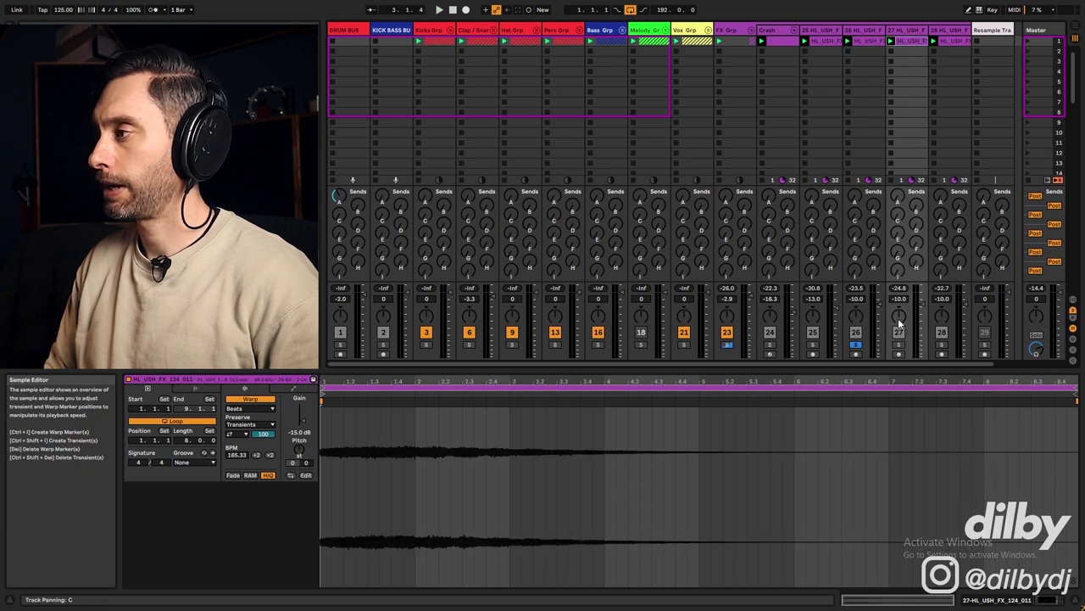
{"action": "left_click", "coordinate": [899, 344]}
{"action": "key", "text": "Return"}
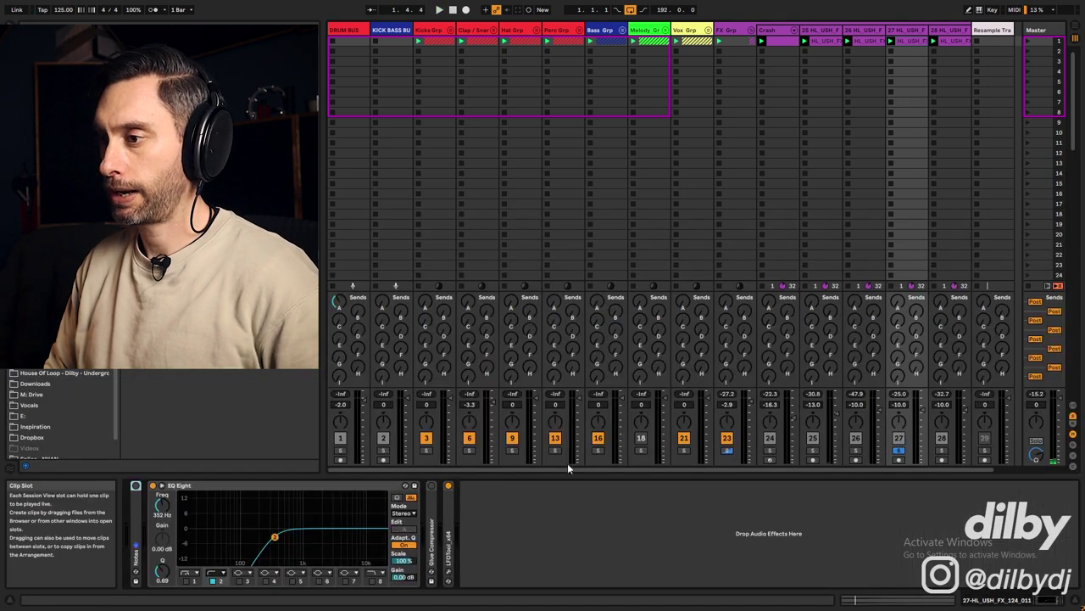
{"action": "left_click", "coordinate": [448, 572]}
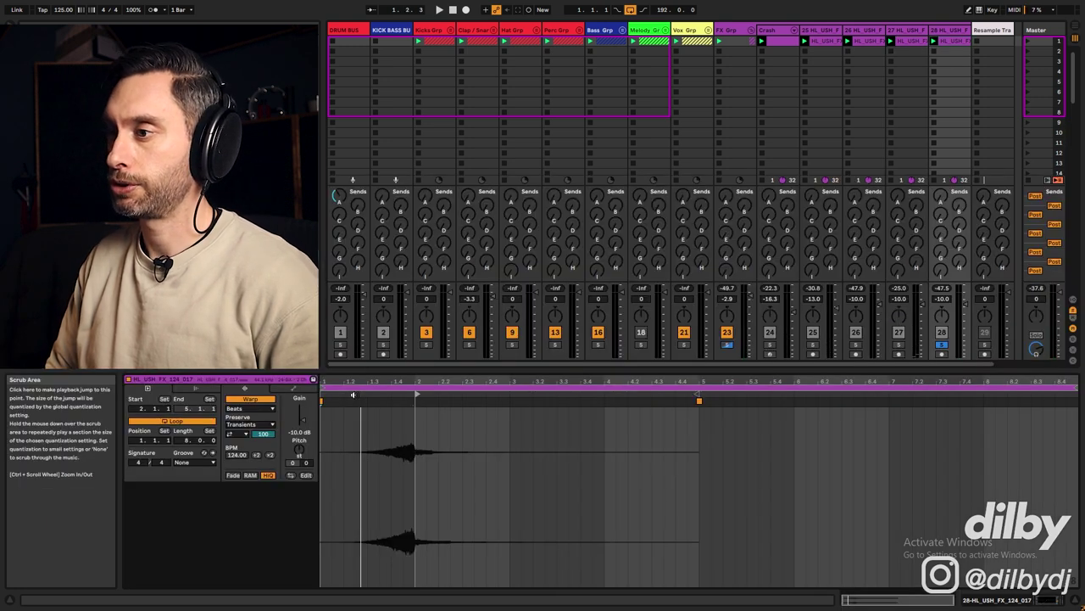
{"action": "left_click", "coordinate": [352, 394]}
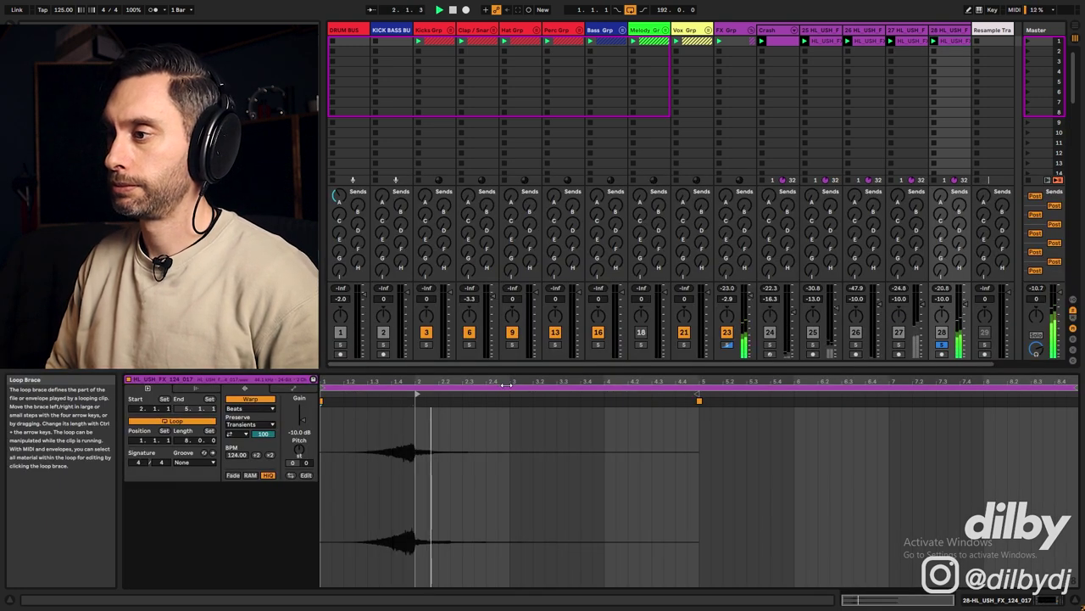
Fold FX Grp, open the High Strings clip's notes, and play.
{"action": "left_click", "coordinate": [753, 30]}
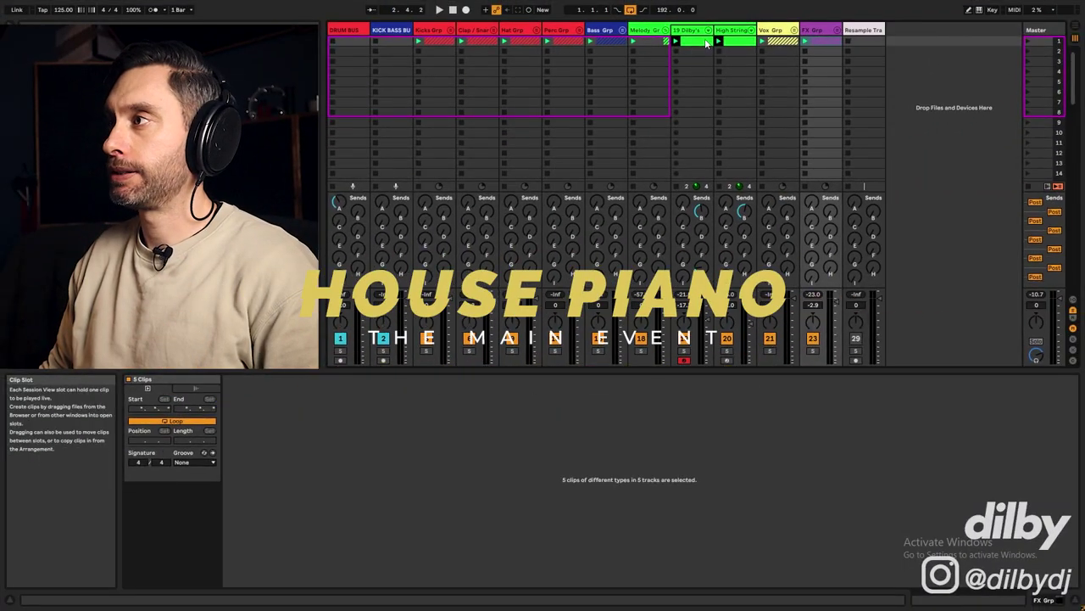
{"action": "left_click", "coordinate": [725, 42]}
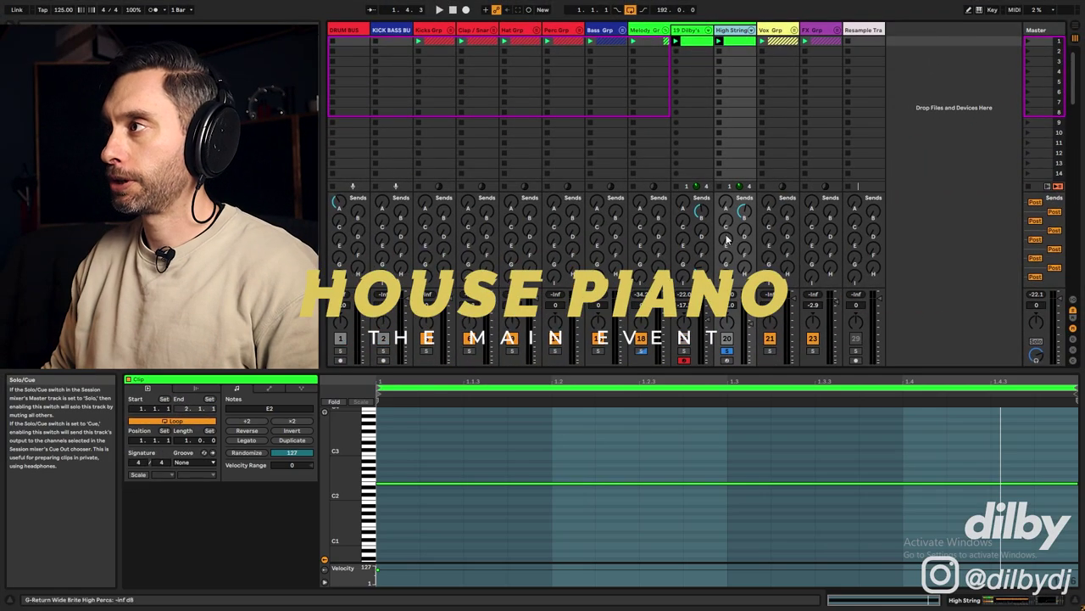
{"action": "key", "text": "space"}
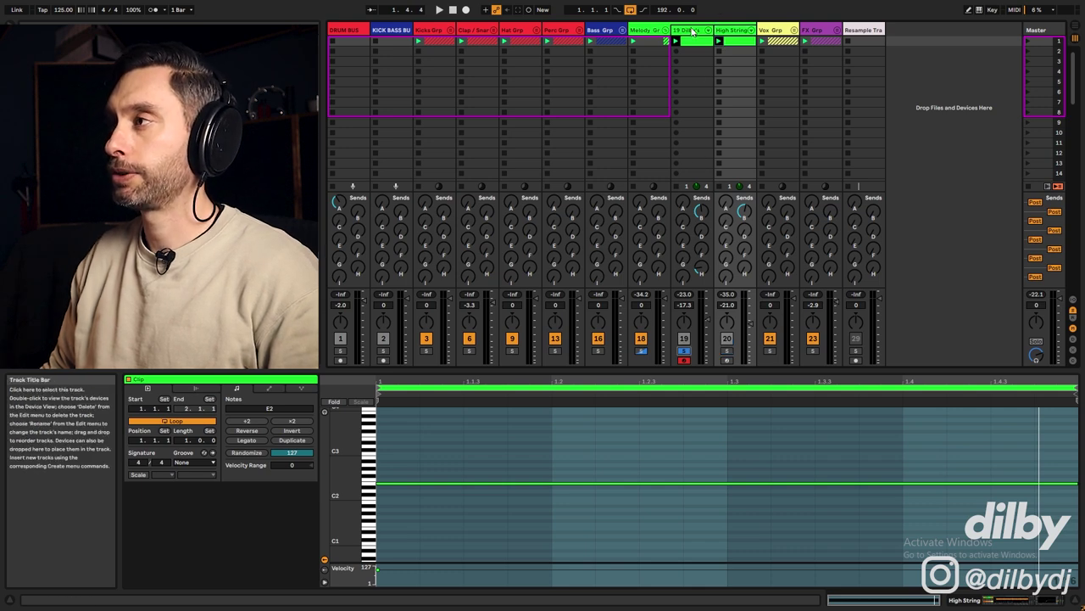
Open the Dilby's piano clip's MIDI notes and switch to its Chord, piano rack and EQ Eight chain.
{"action": "left_click", "coordinate": [692, 32]}
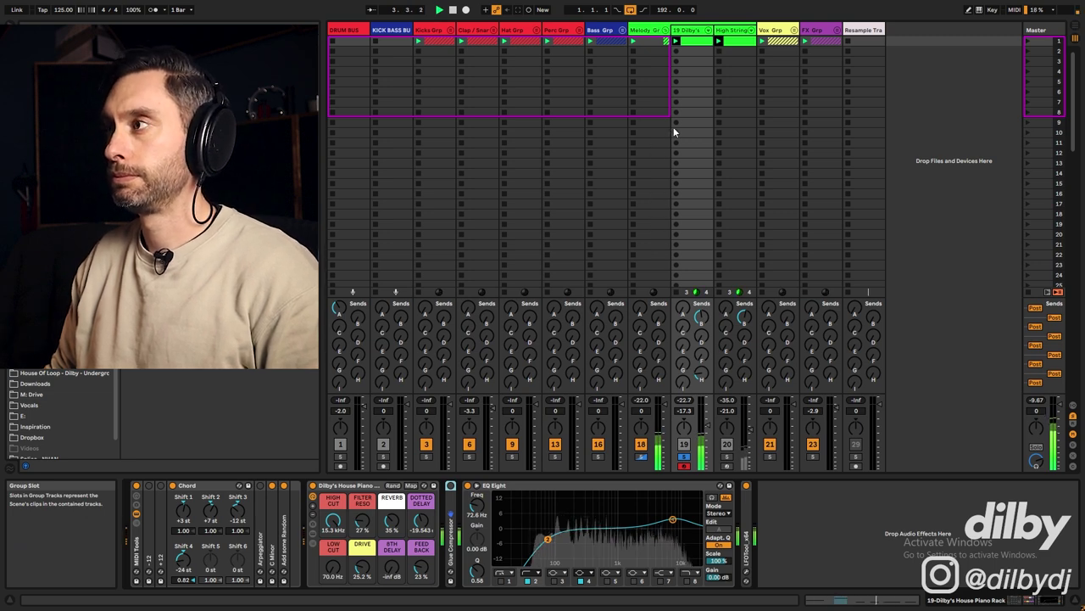
{"action": "left_click", "coordinate": [695, 45]}
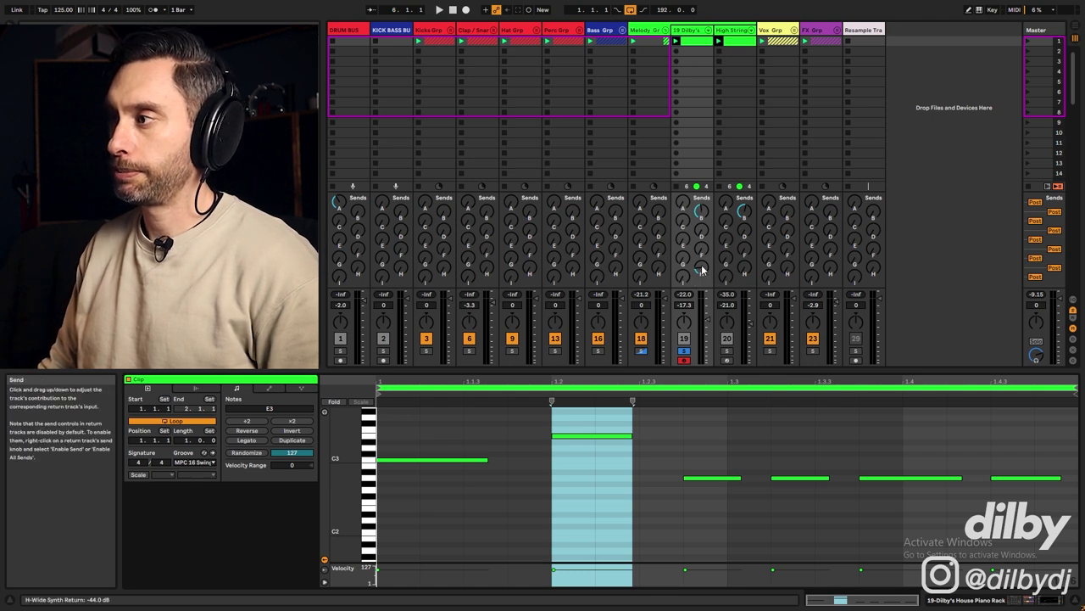
{"action": "key", "text": "shift+Tab"}
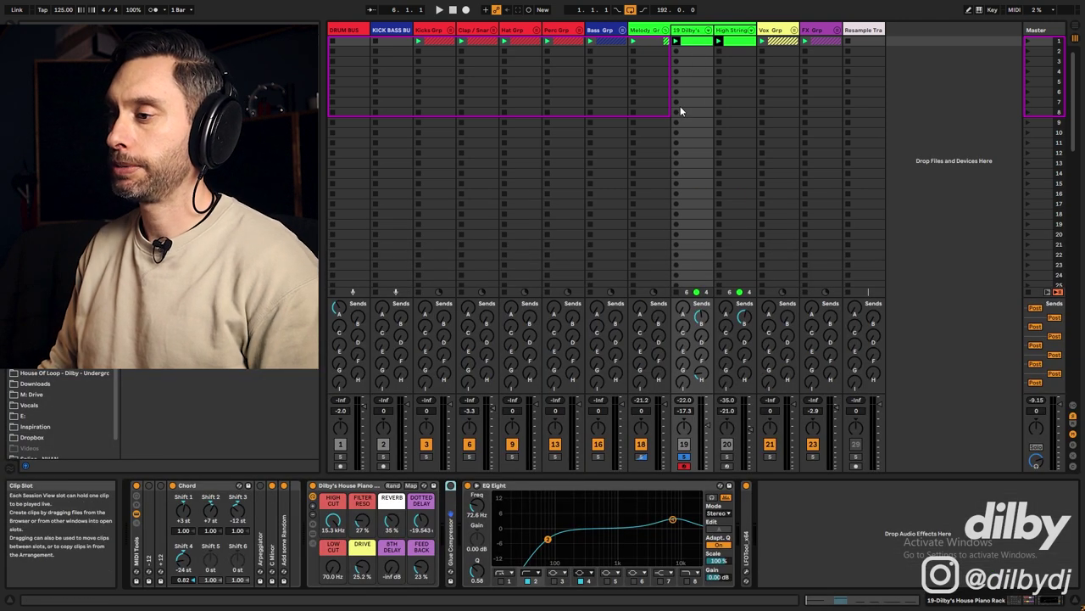
{"action": "left_click", "coordinate": [697, 44]}
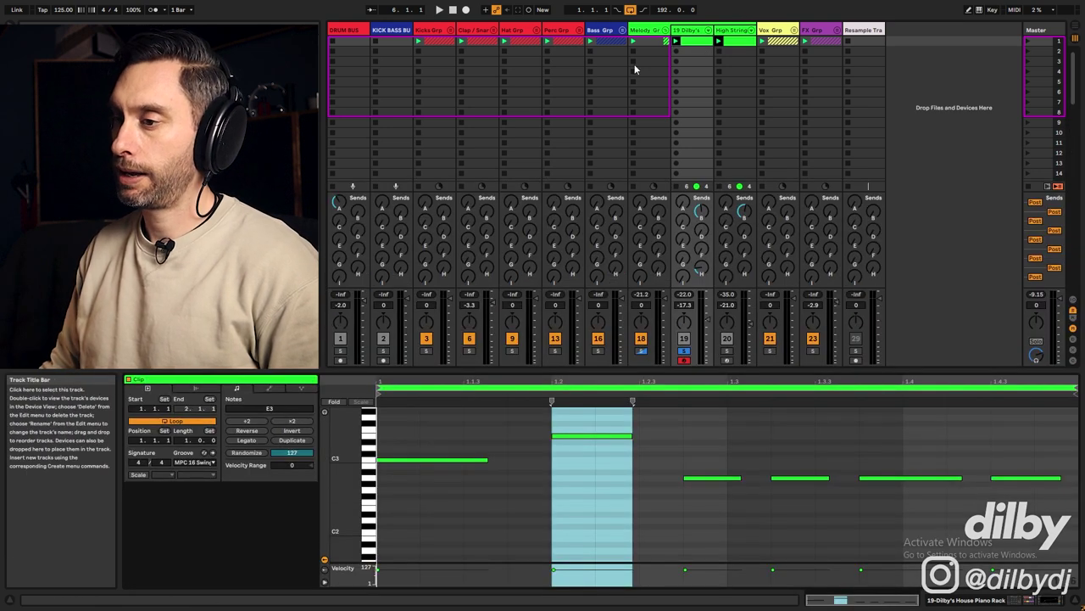
{"action": "key", "text": "shift+Tab"}
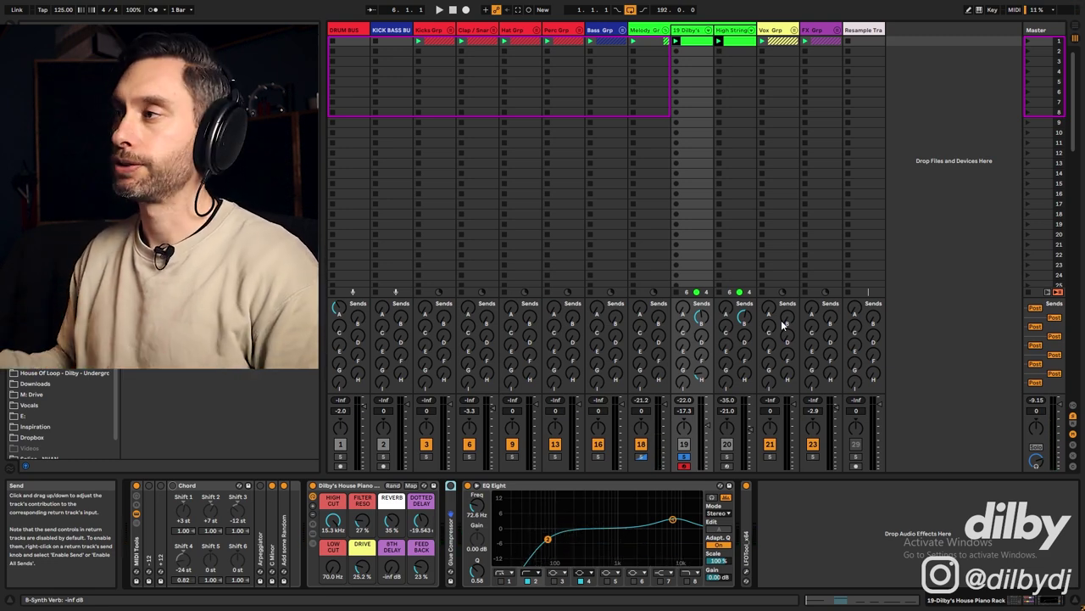
Raise the piano rack's High Cut macro from 1.31 kHz to 4.60 kHz during playback.
{"action": "left_click", "coordinate": [335, 520]}
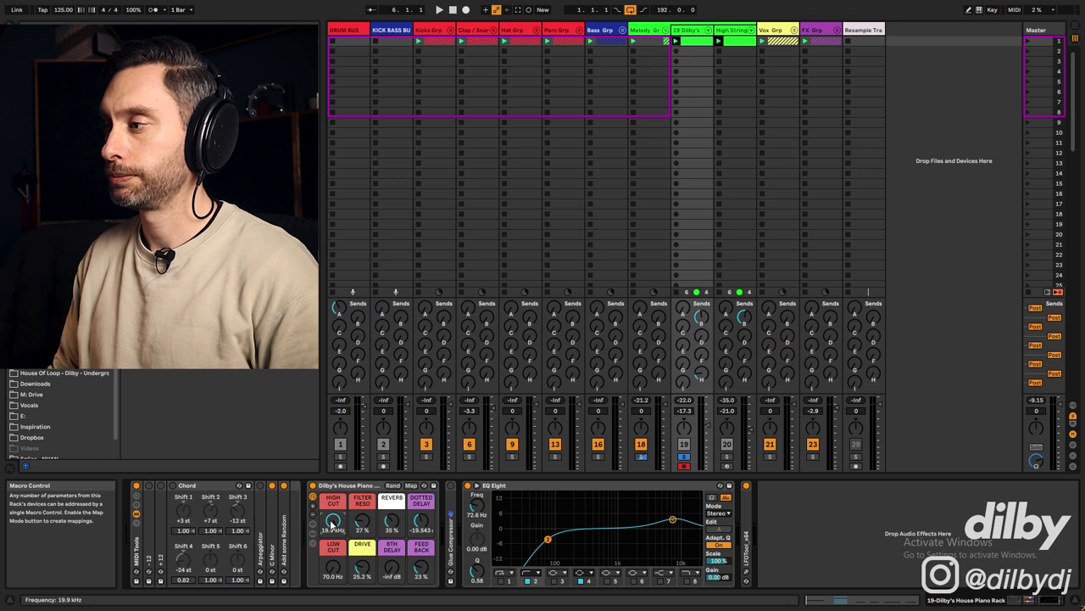
{"action": "key", "text": "space"}
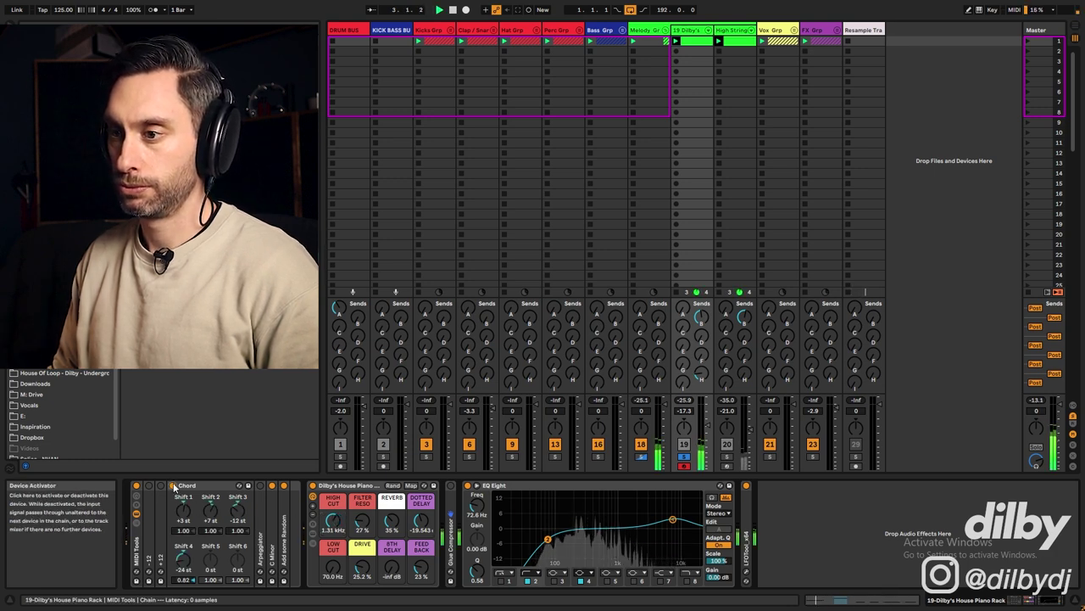
{"action": "left_click_drag", "start_coordinate": [335, 520], "coordinate": [362, 512]}
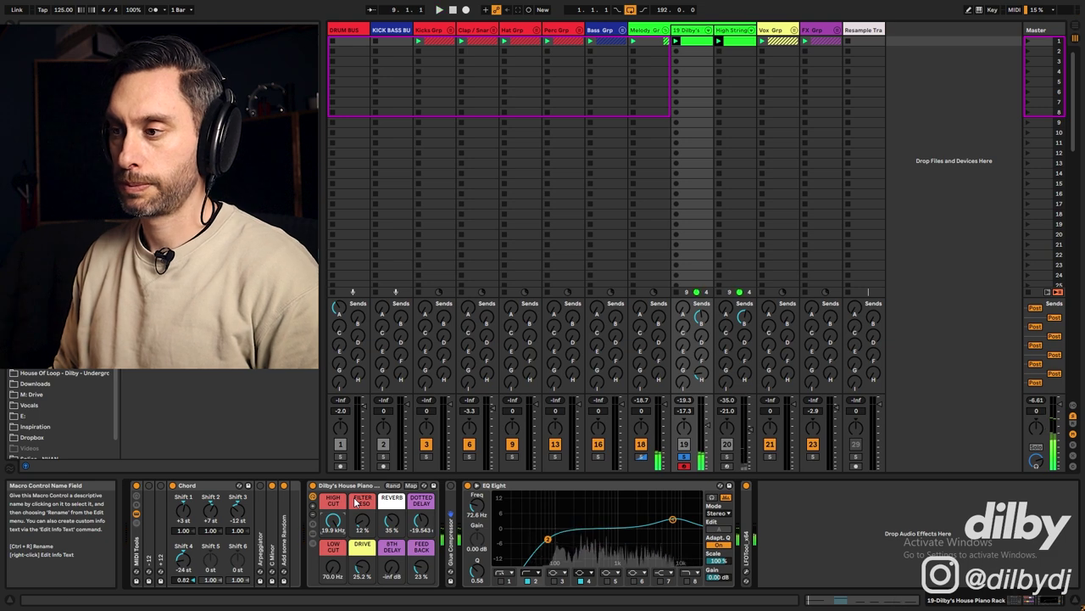
{"action": "key", "text": "space"}
Turn Reverb nearly off, bring Dotted Delay up to about -25.6 dB, and adjust 8th Delay and feedback.
{"action": "left_click_drag", "start_coordinate": [391, 521], "coordinate": [391, 551]}
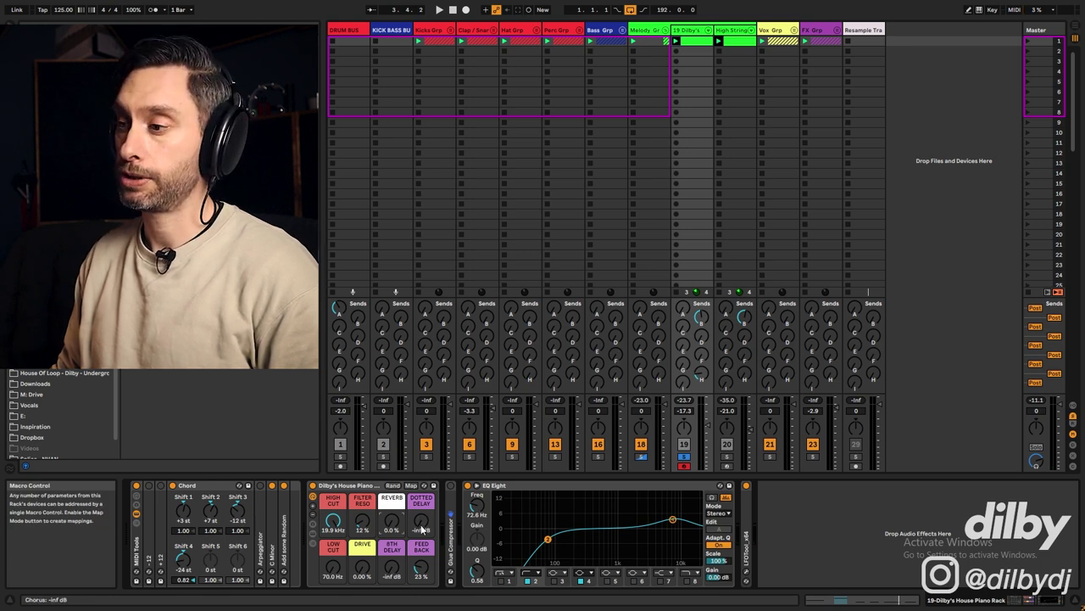
{"action": "key", "text": "space"}
{"action": "left_click_drag", "start_coordinate": [421, 530], "coordinate": [422, 525]}
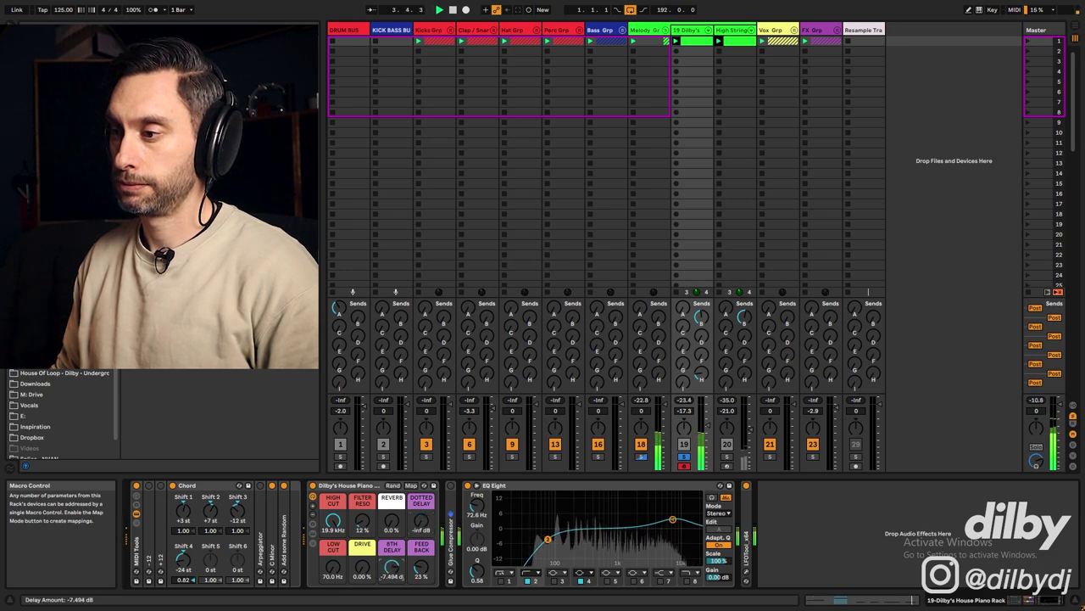
{"action": "left_click_drag", "start_coordinate": [392, 567], "coordinate": [391, 563]}
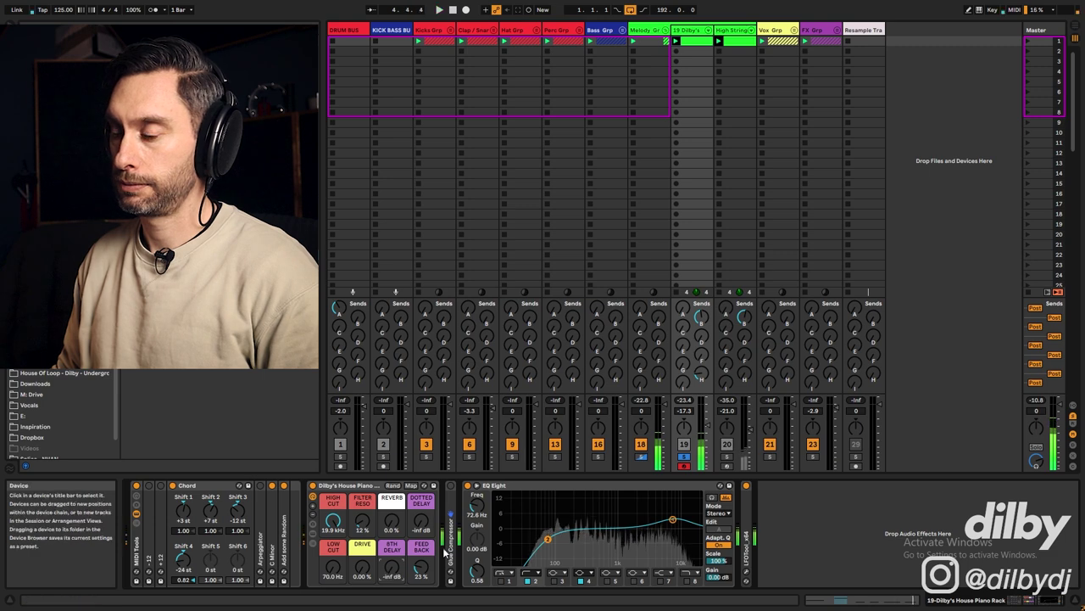
{"action": "key", "text": "space"}
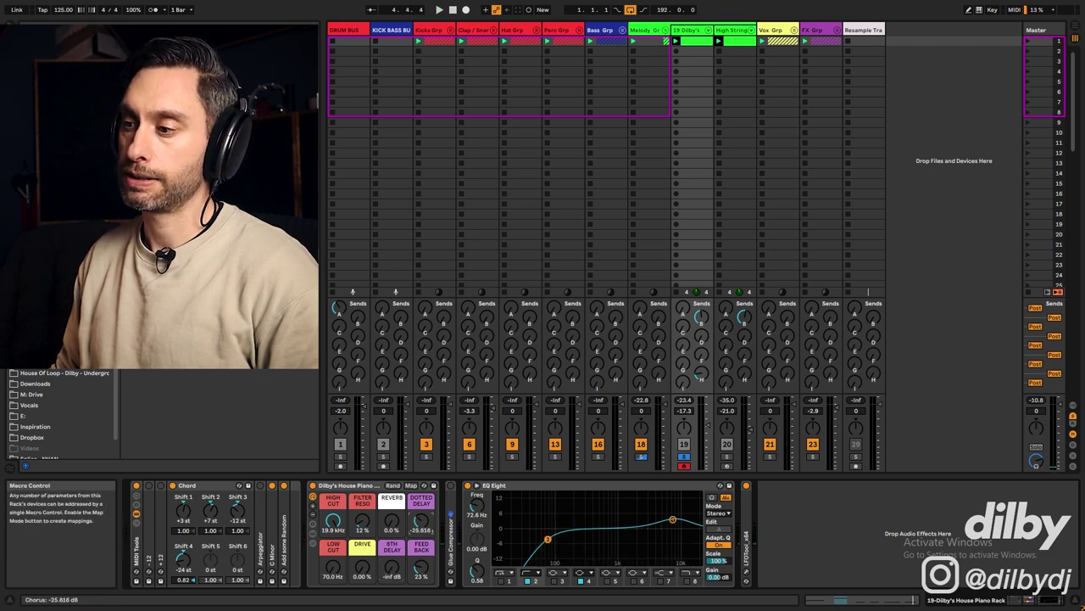
{"action": "key", "text": "space"}
{"action": "left_click_drag", "start_coordinate": [421, 574], "coordinate": [422, 575]}
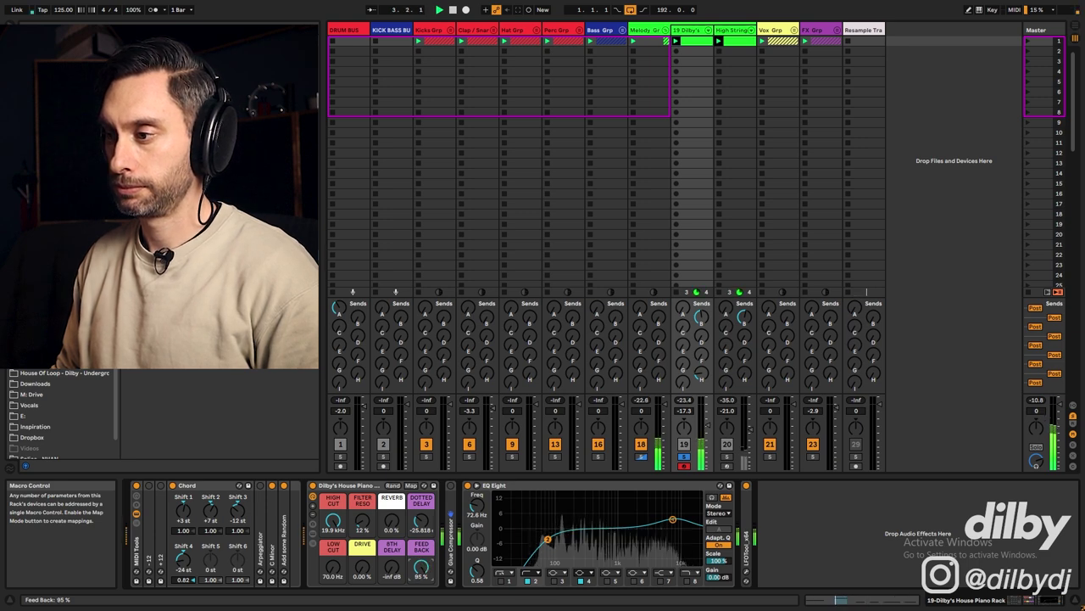
Lower the delay Feed Back macro to 31% and add about 31.5% Drive.
{"action": "key", "text": "space"}
{"action": "left_click_drag", "start_coordinate": [421, 568], "coordinate": [422, 594]}
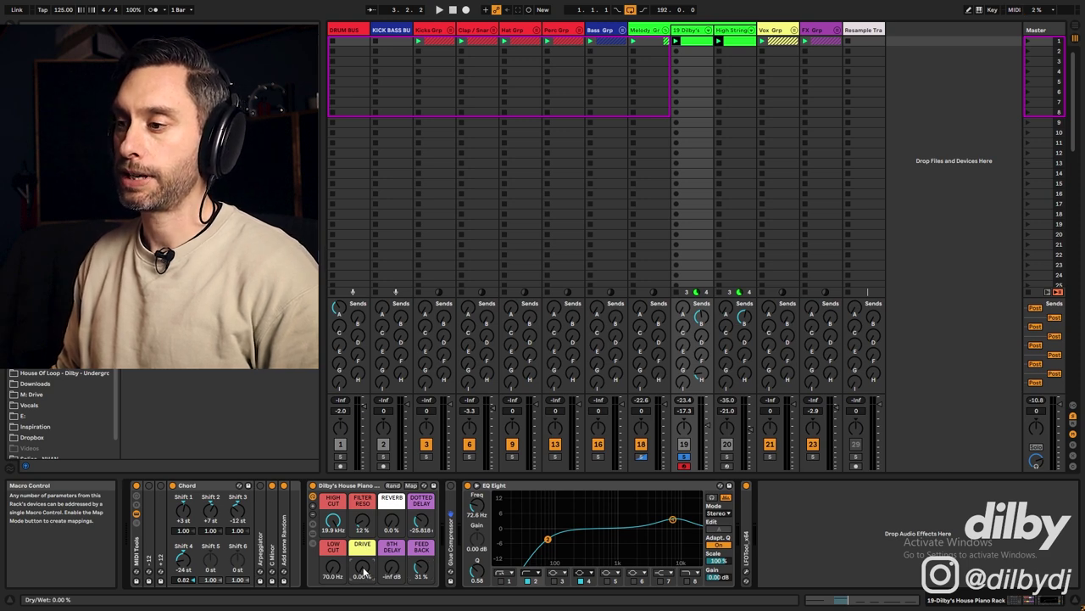
{"action": "key", "text": "space"}
{"action": "left_click_drag", "start_coordinate": [362, 574], "coordinate": [362, 543]}
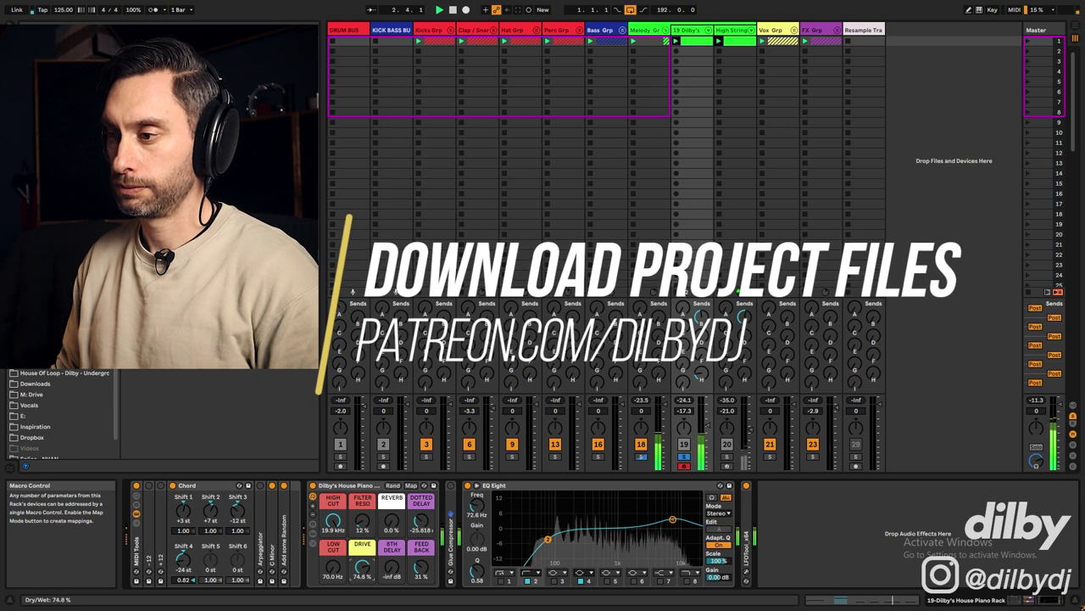
{"action": "left_click_drag", "start_coordinate": [362, 567], "coordinate": [362, 561]}
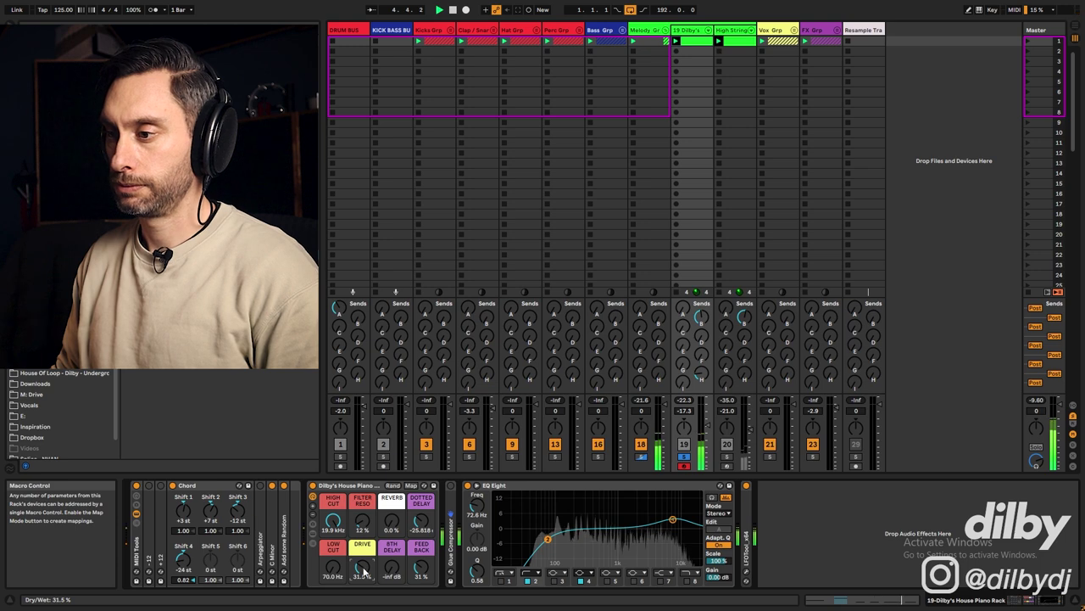
Sweep the Low Cut macro while listening, then leave it at 70 Hz.
{"action": "key", "text": "space"}
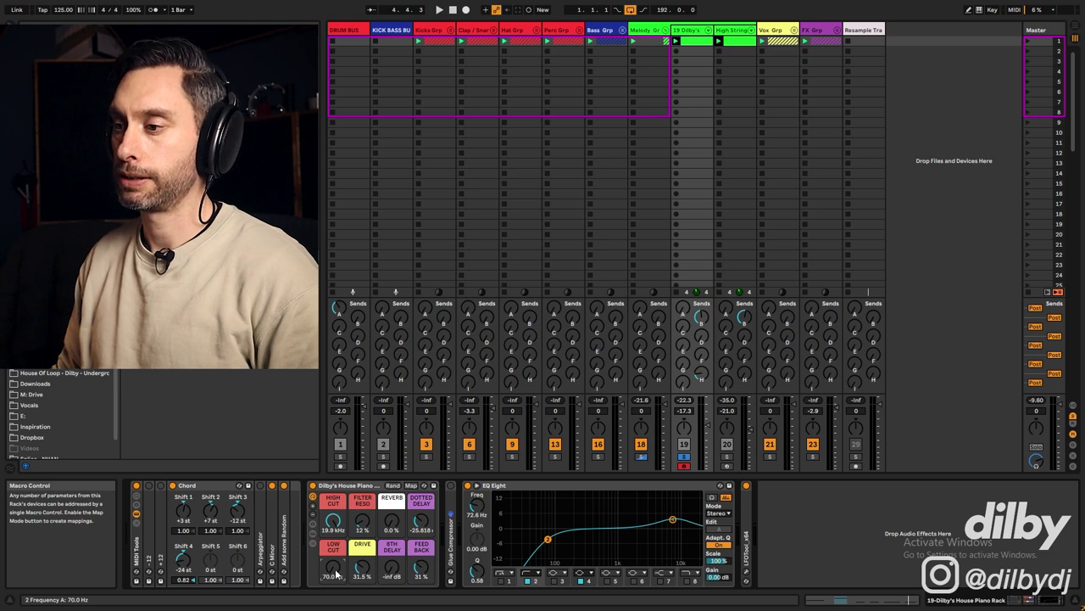
{"action": "key", "text": "space"}
{"action": "left_click_drag", "start_coordinate": [336, 575], "coordinate": [336, 533]}
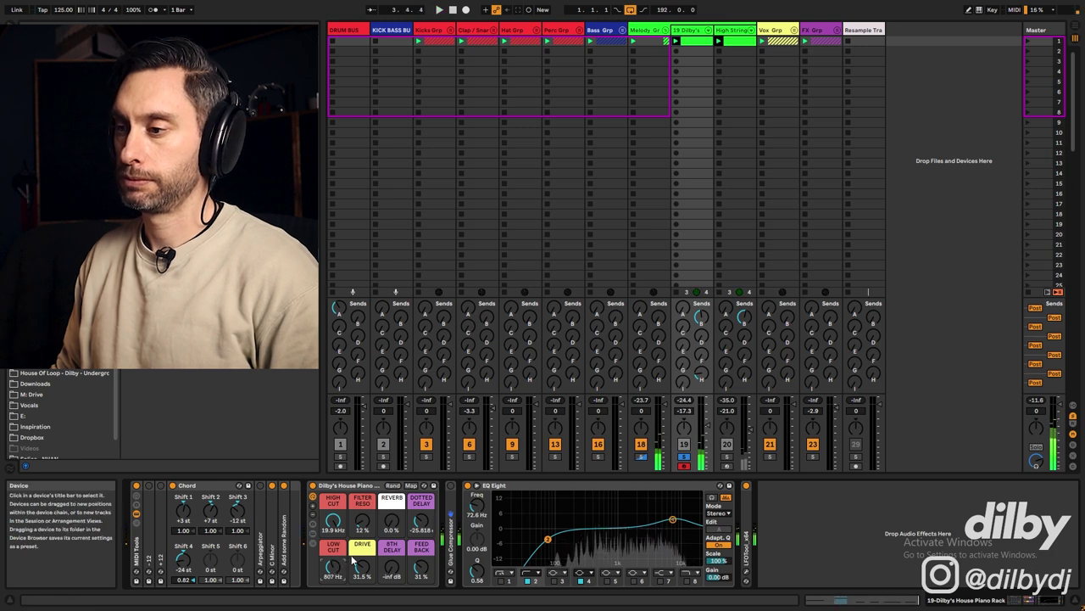
{"action": "key", "text": "space"}
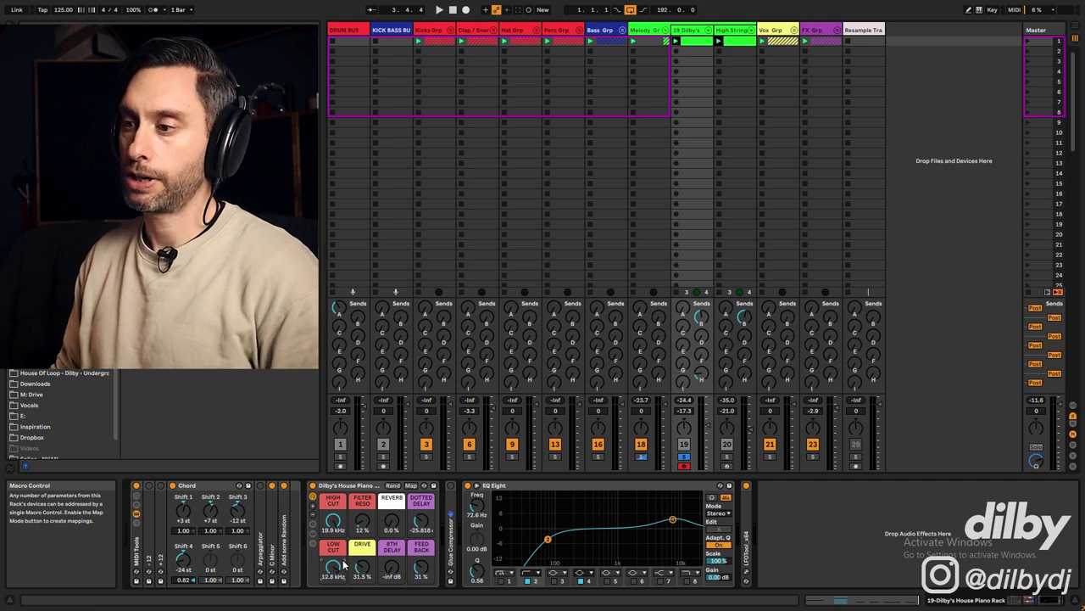
{"action": "left_click_drag", "start_coordinate": [338, 575], "coordinate": [338, 597]}
{"action": "key", "text": "space"}
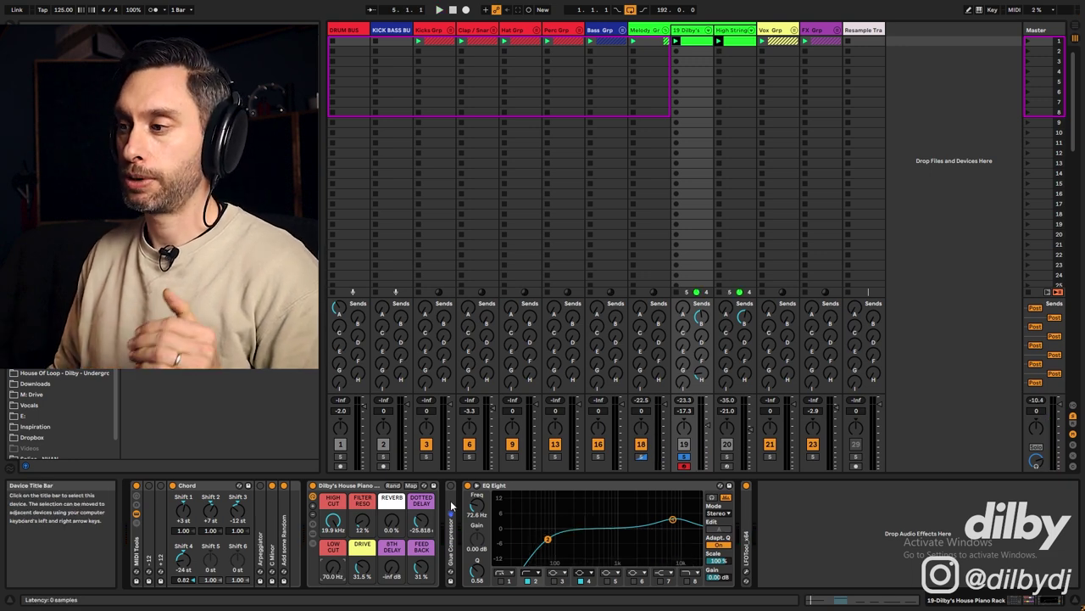
Expand the folded Glue Compressor to reveal its settings and audition the piano.
{"action": "double_click", "coordinate": [453, 501]}
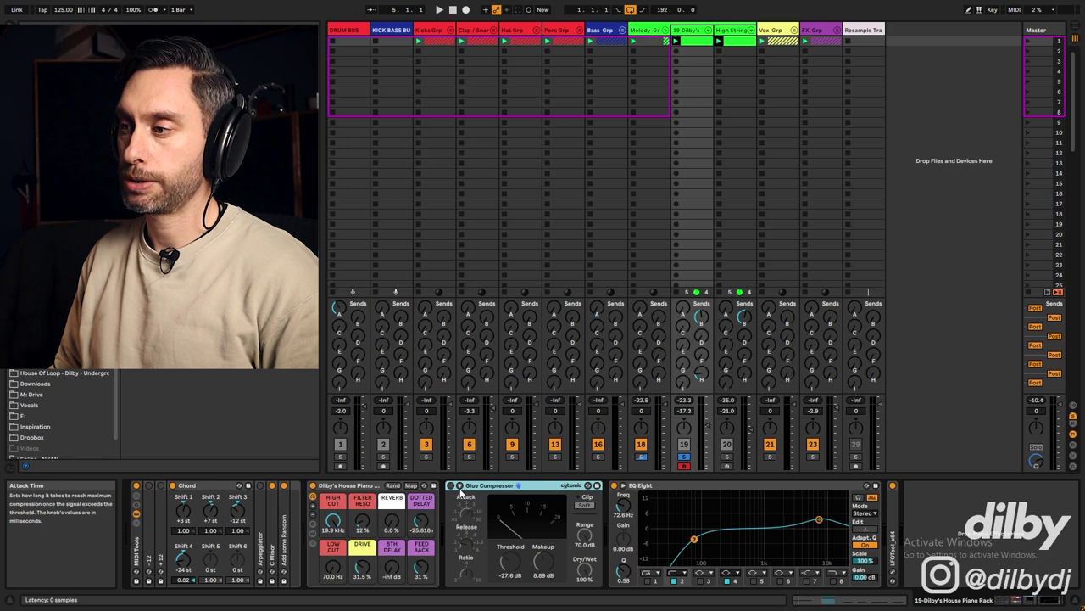
{"action": "key", "text": "space"}
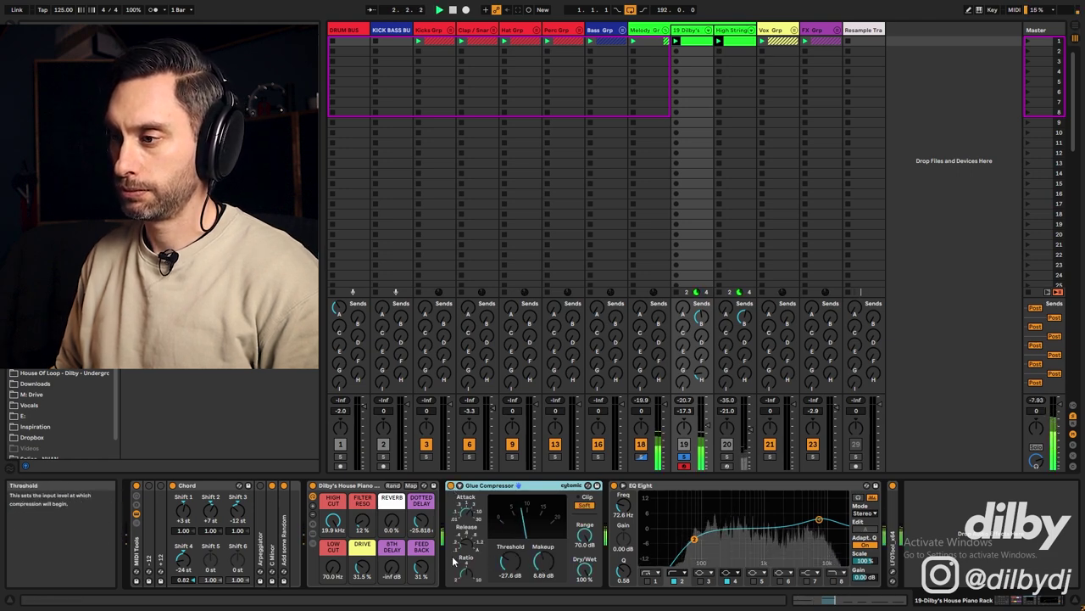
{"action": "key", "text": "space"}
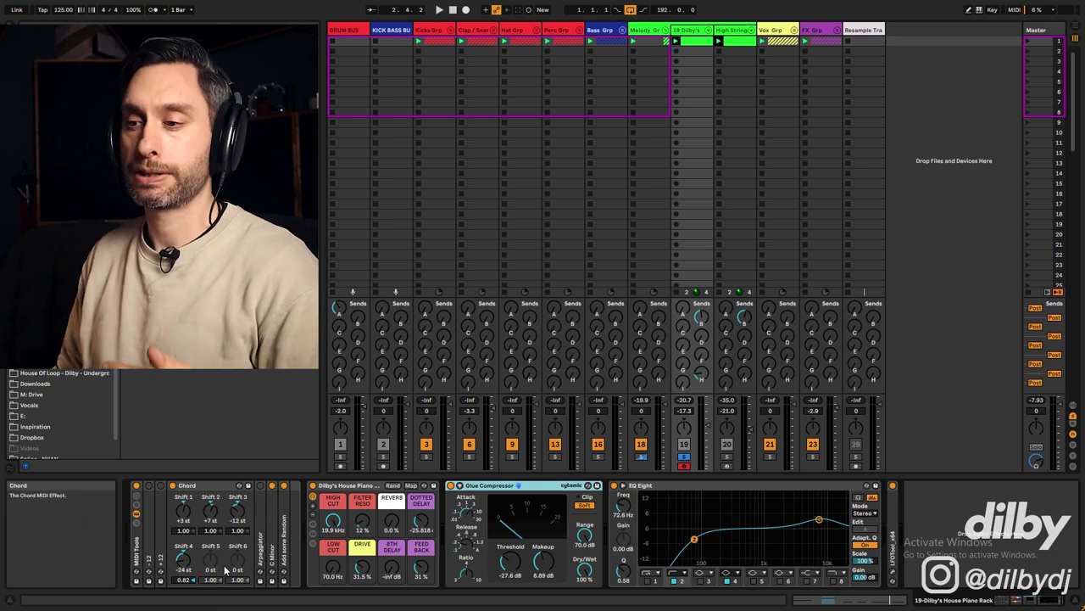
Set Chord Shift 5 to +12 st and Shift 6 to -5 st, then play the new chord.
{"action": "left_click_drag", "start_coordinate": [212, 562], "coordinate": [212, 537]}
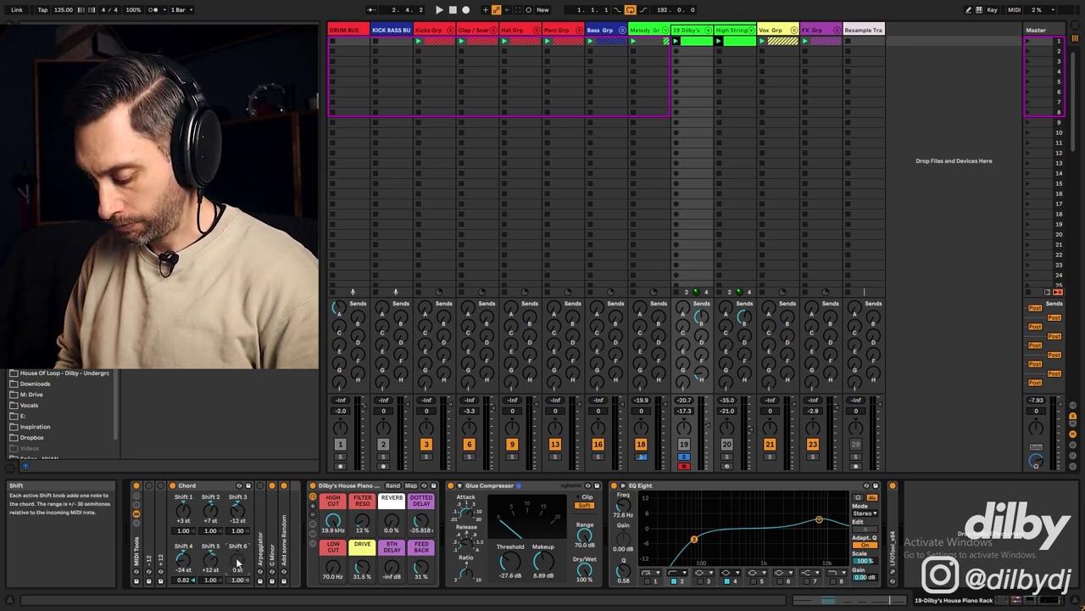
{"action": "left_click_drag", "start_coordinate": [238, 563], "coordinate": [238, 571]}
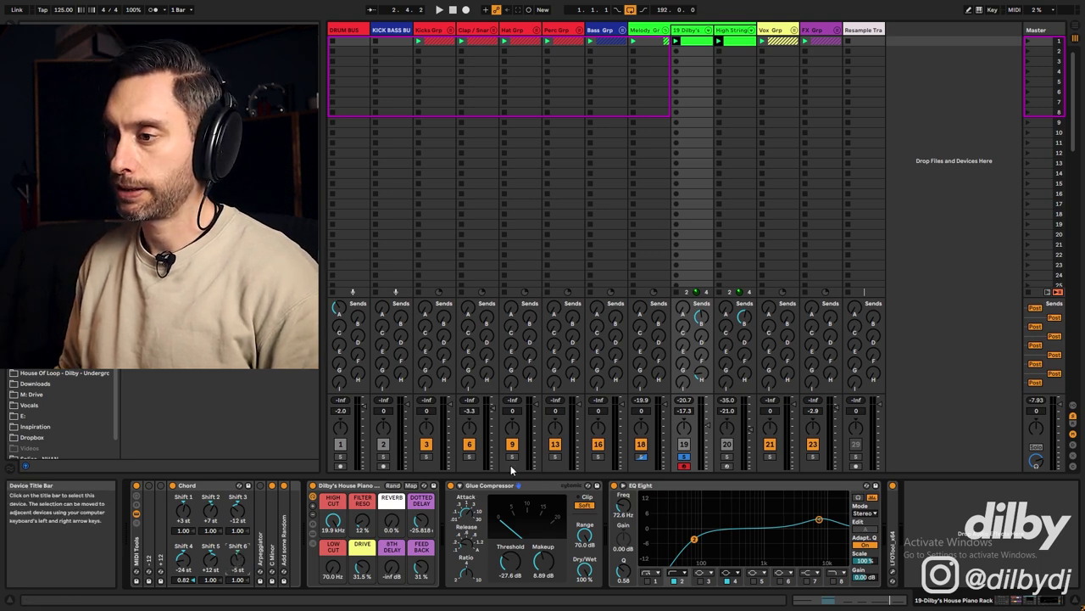
{"action": "key", "text": "space"}
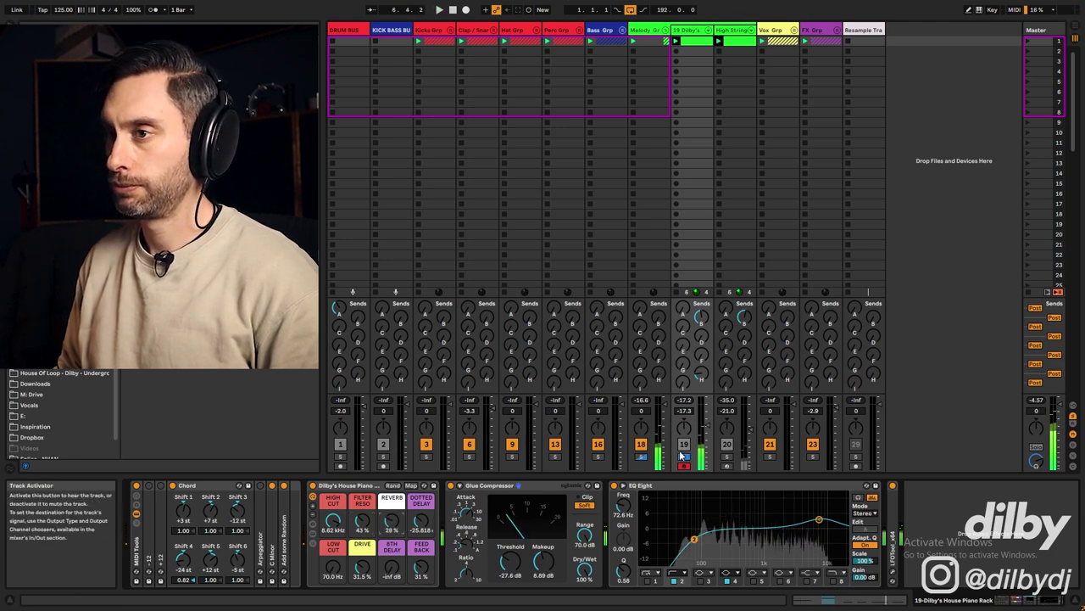
Add Overdrive with its band at 2.06 kHz and tone adjusted, placed before the Glue Compressor.
{"action": "key", "text": "space"}
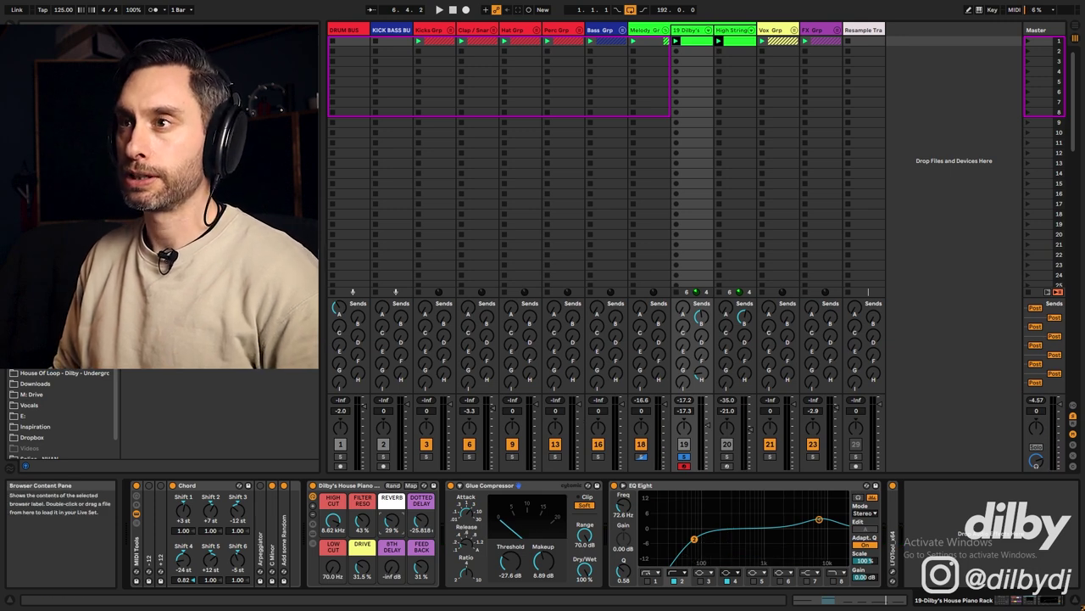
{"action": "left_click_drag", "start_coordinate": [212, 407], "coordinate": [616, 532]}
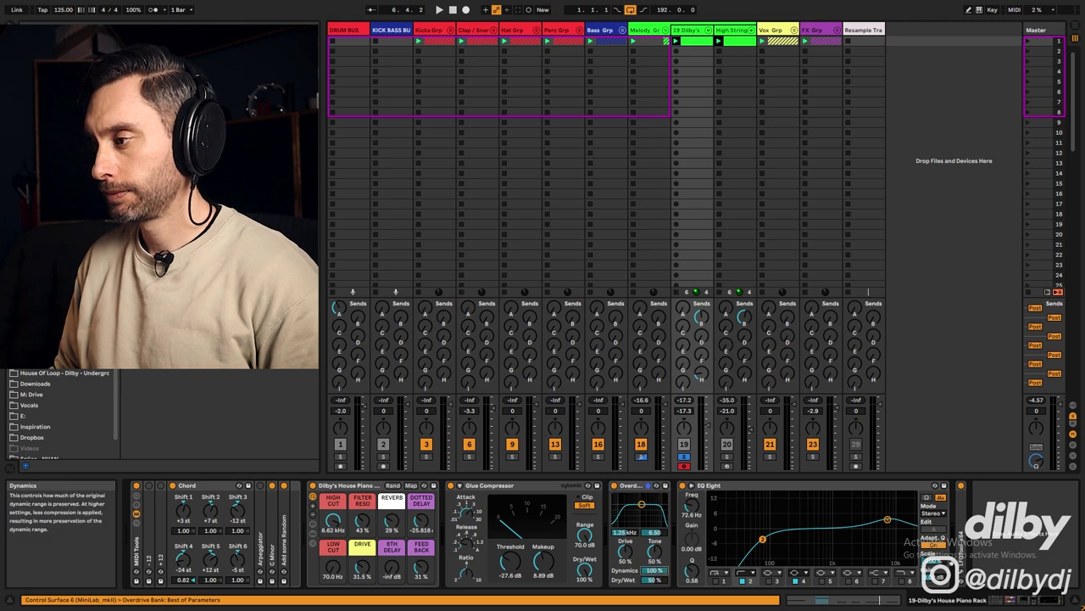
{"action": "left_click_drag", "start_coordinate": [641, 504], "coordinate": [645, 510]}
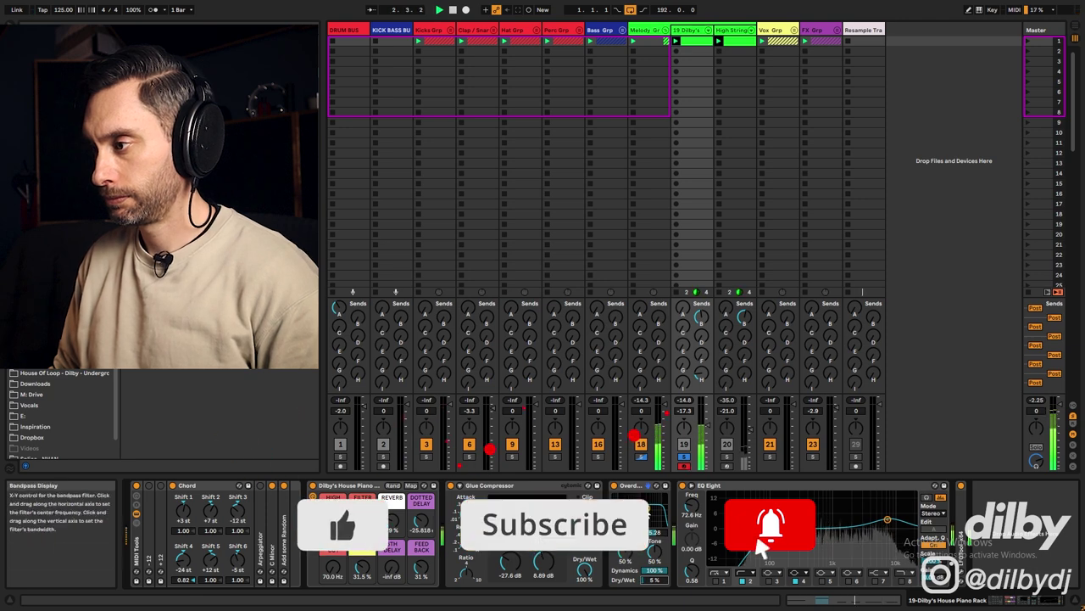
{"action": "left_click_drag", "start_coordinate": [654, 551], "coordinate": [655, 553]}
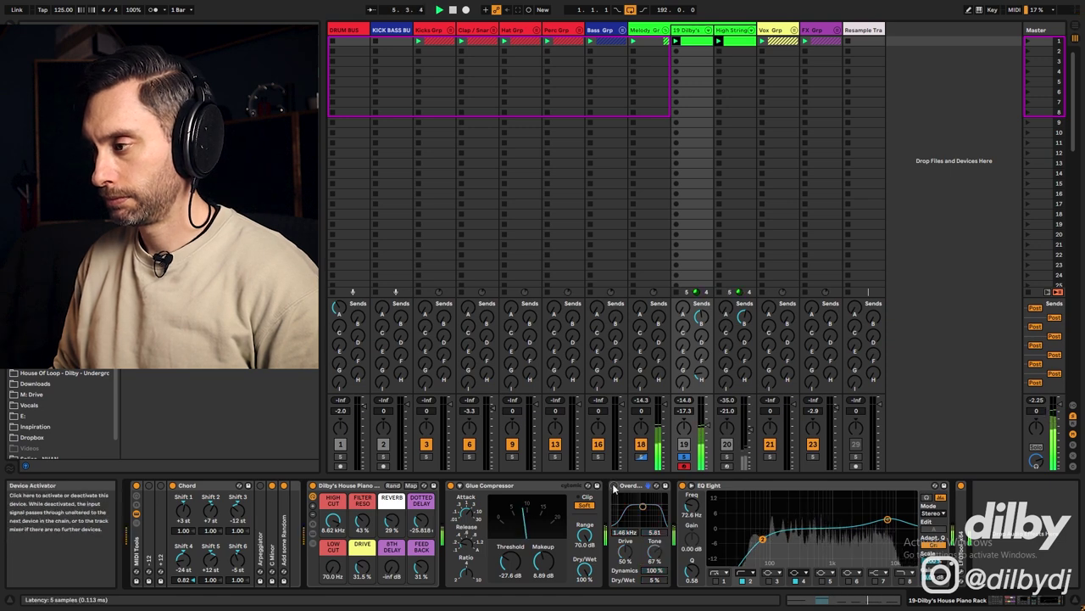
{"action": "left_click", "coordinate": [614, 487]}
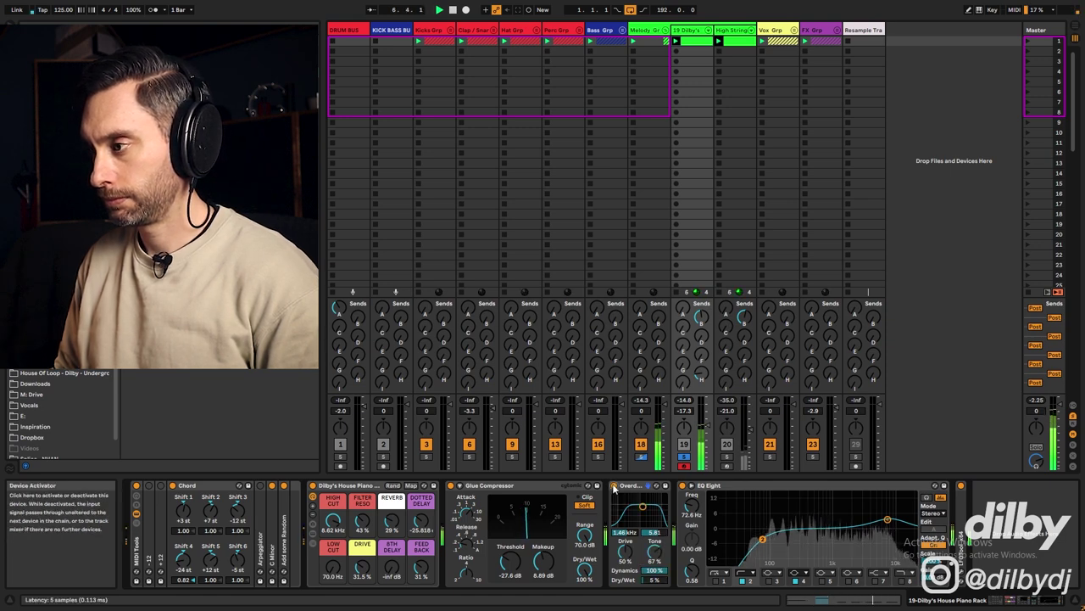
{"action": "left_click", "coordinate": [632, 485]}
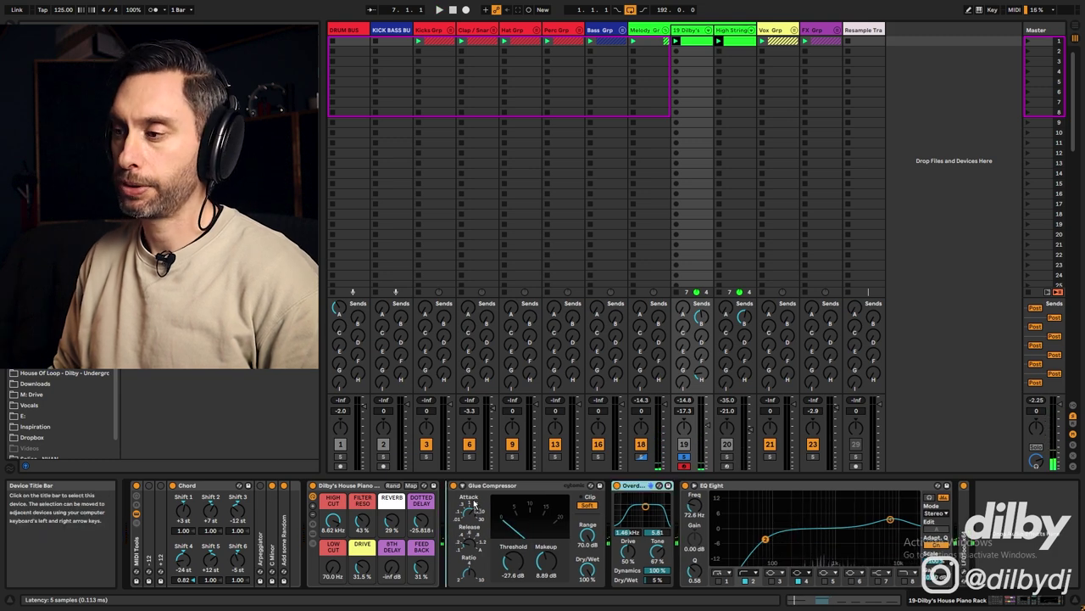
{"action": "left_click_drag", "start_coordinate": [632, 485], "coordinate": [488, 479]}
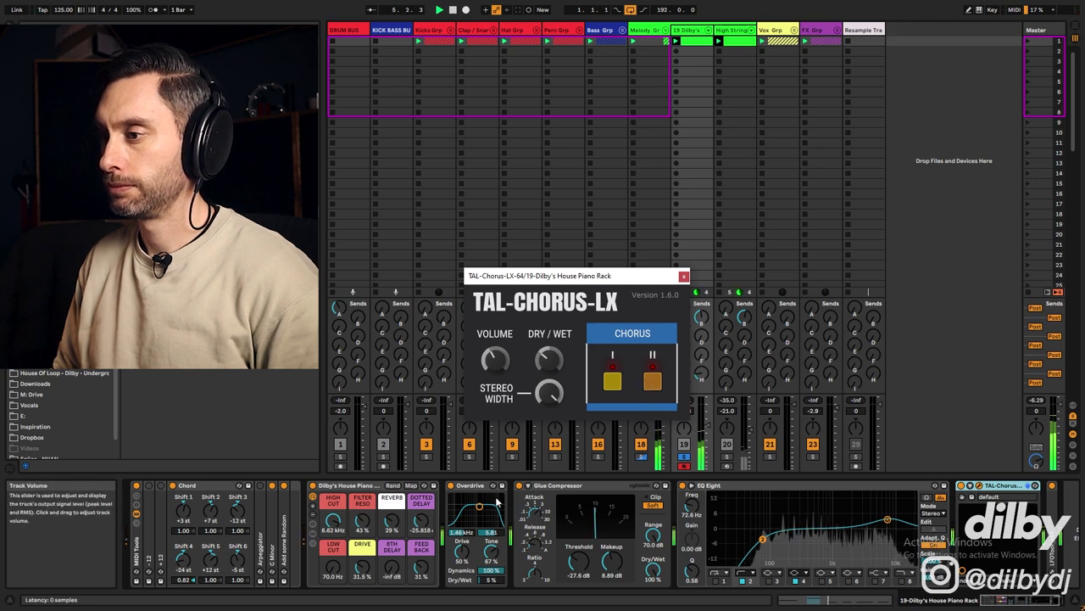
Unsolo the piano track so it plays with the full mix.
{"action": "left_click", "coordinate": [475, 486]}
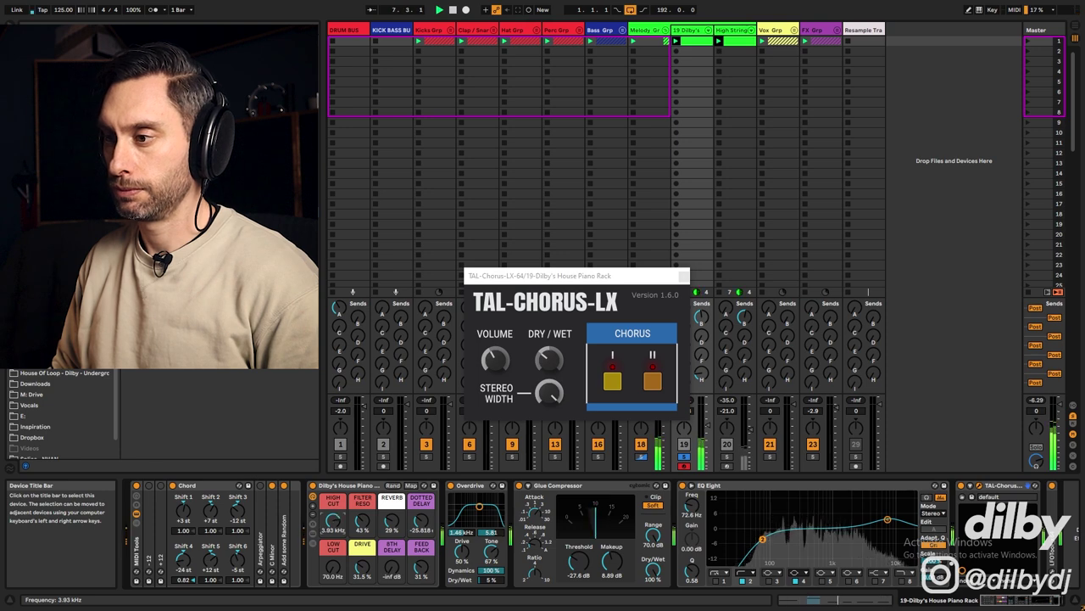
{"action": "left_click", "coordinate": [684, 459]}
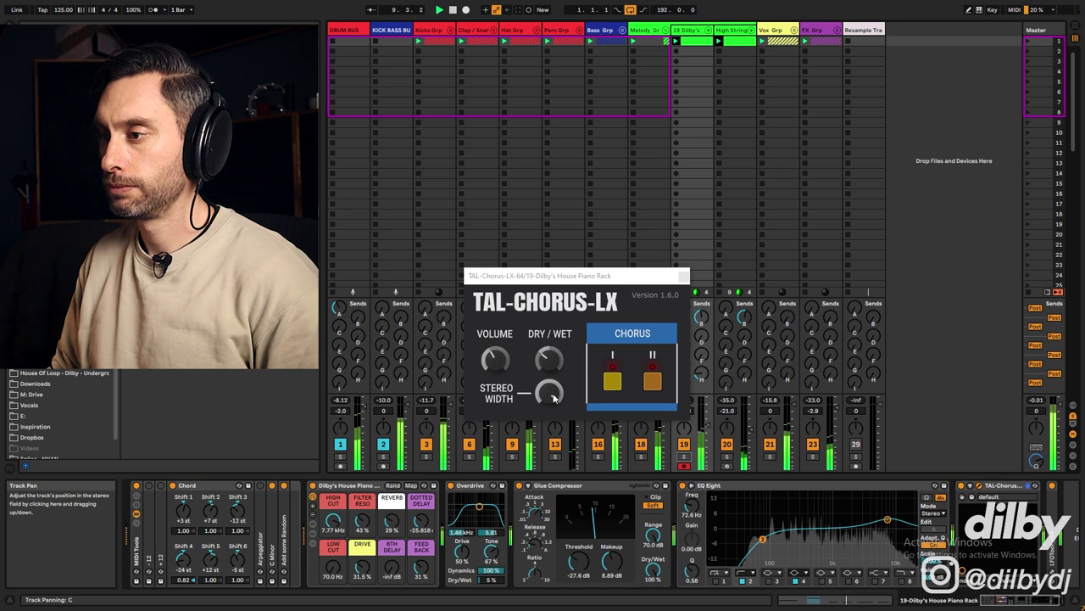